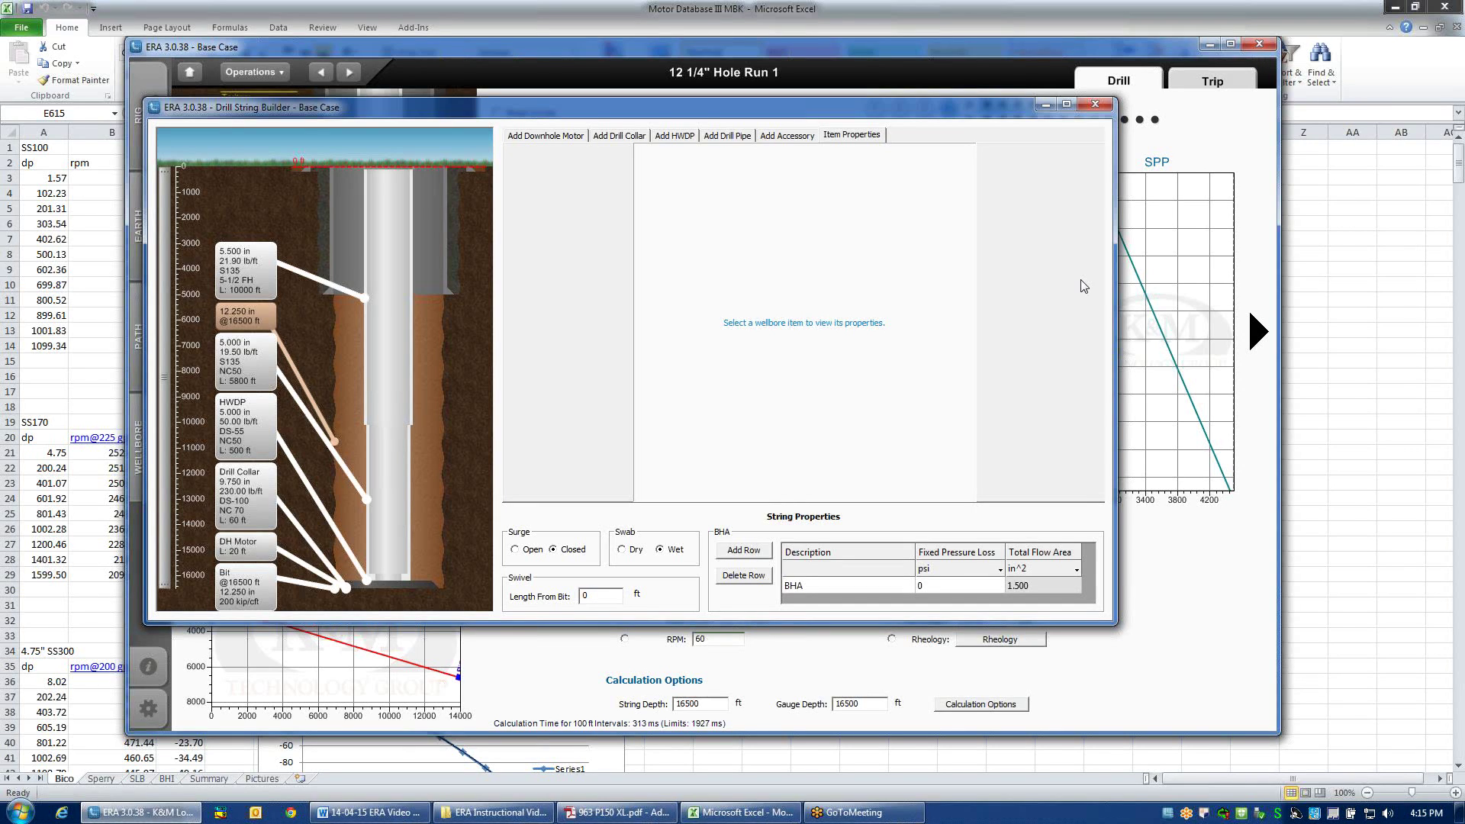
Step: Bring up the drill string's accessory catalogue and show its list of accessory types
{"action": "left_click", "coordinate": [801, 141]}
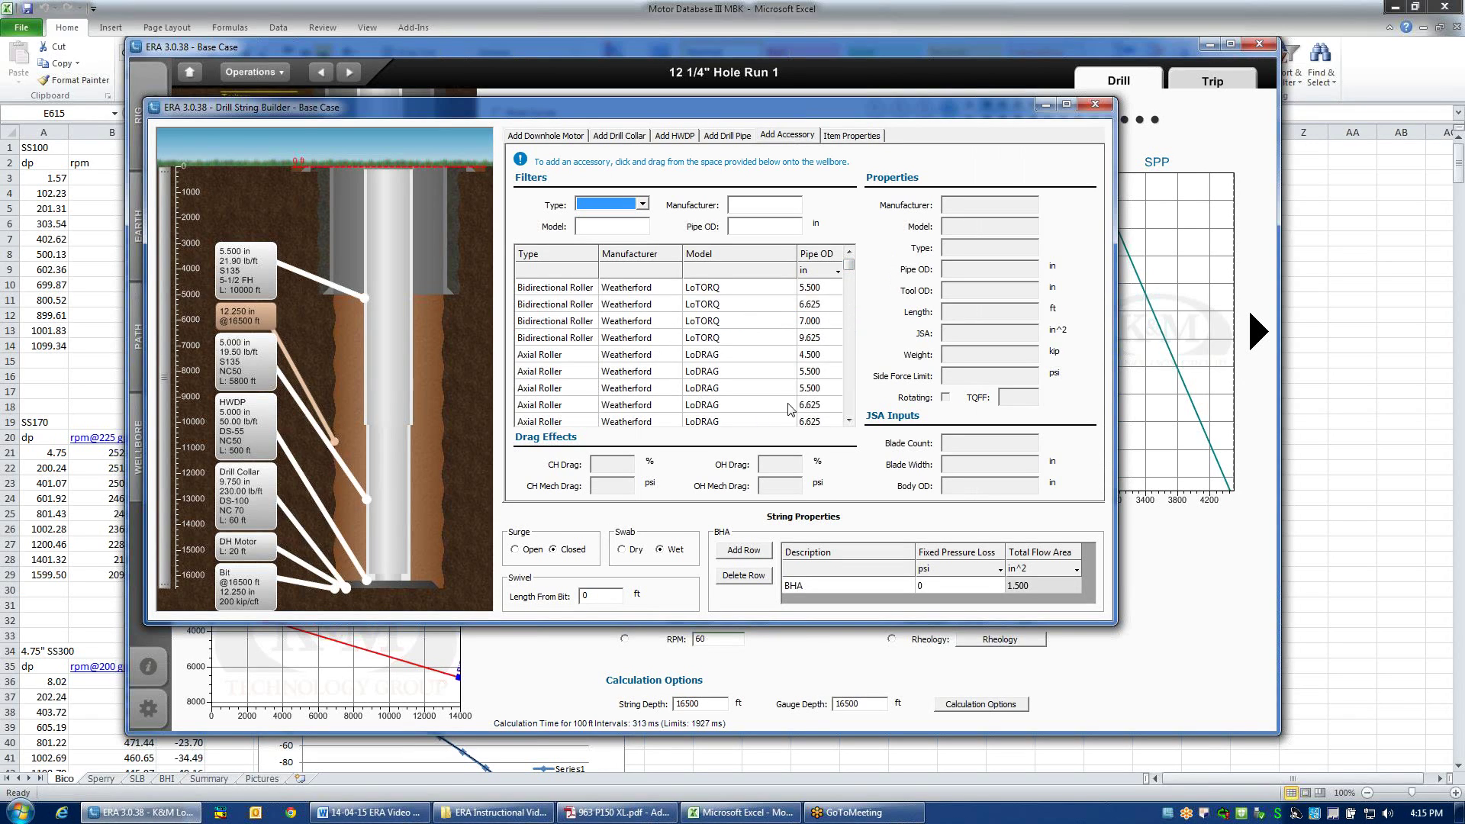
{"action": "mouse_move", "coordinate": [849, 271]}
{"action": "left_mouse_down"}
{"action": "mouse_move", "coordinate": [853, 419]}
{"action": "mouse_move", "coordinate": [855, 264]}
{"action": "left_mouse_up"}
{"action": "left_click", "coordinate": [644, 204]}
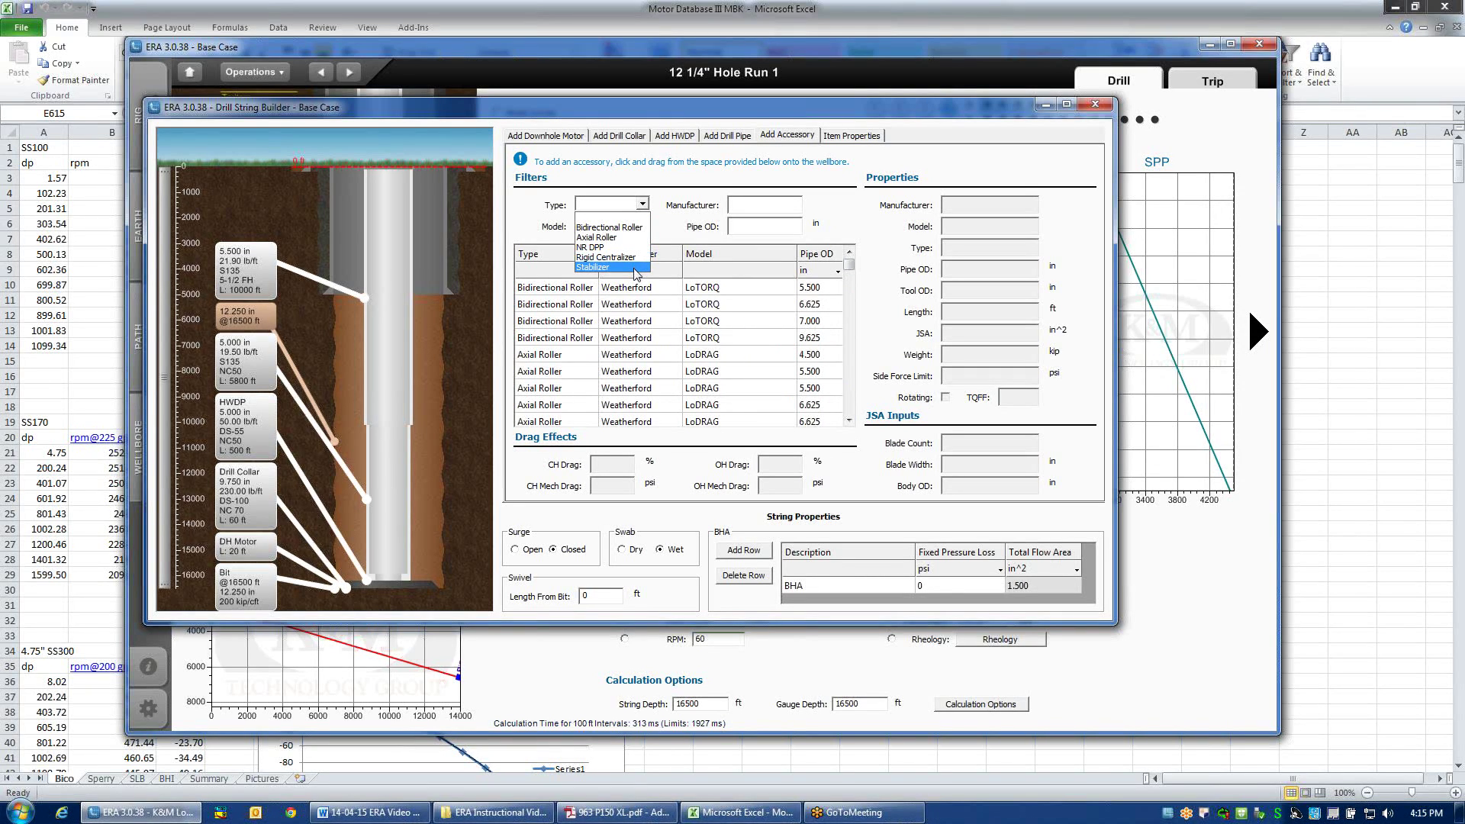
Step: Filter accessories to NR DPP and select the Western Well Tool Super Slider 3 for 5.500 in pipe
{"action": "left_click", "coordinate": [598, 249]}
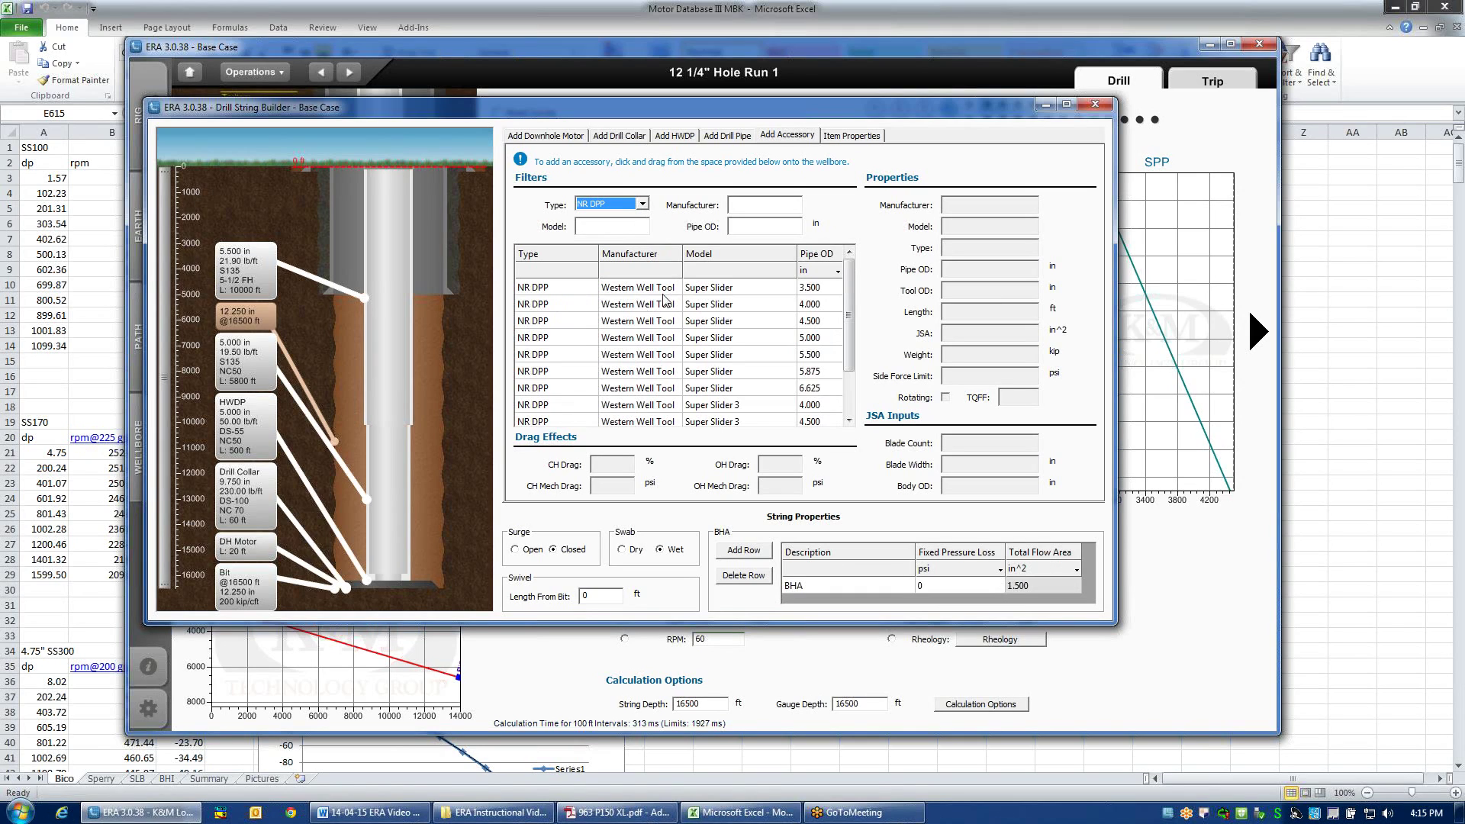
{"action": "mouse_move", "coordinate": [848, 290]}
{"action": "left_mouse_down"}
{"action": "mouse_move", "coordinate": [861, 346]}
{"action": "mouse_move", "coordinate": [862, 307]}
{"action": "left_mouse_up"}
{"action": "scroll", "coordinate": [850, 328], "scroll_direction": "down", "scroll_amount": 1}
{"action": "left_click", "coordinate": [823, 325]}
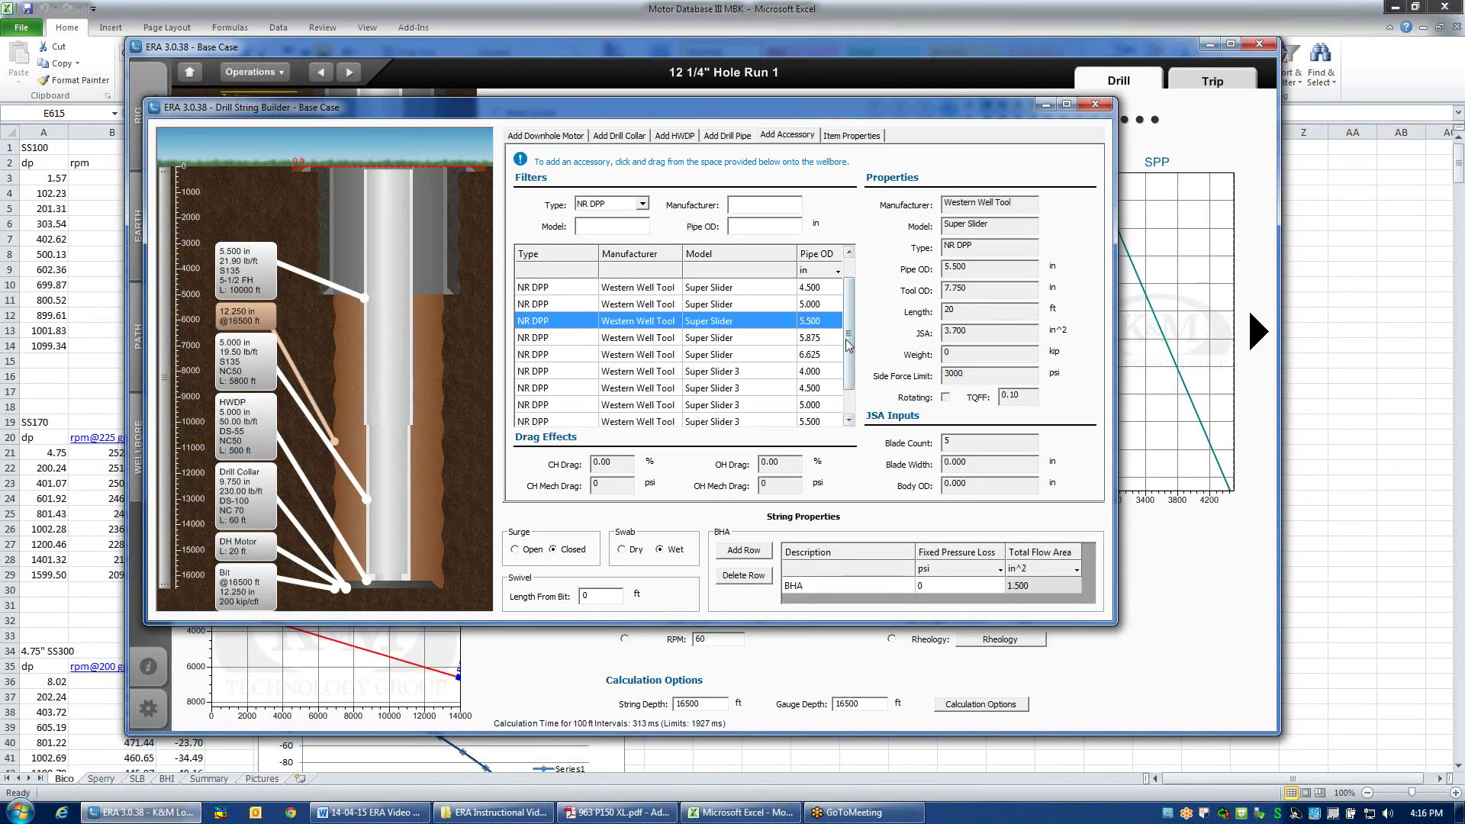
{"action": "scroll", "coordinate": [848, 347], "scroll_direction": "down", "scroll_amount": 1}
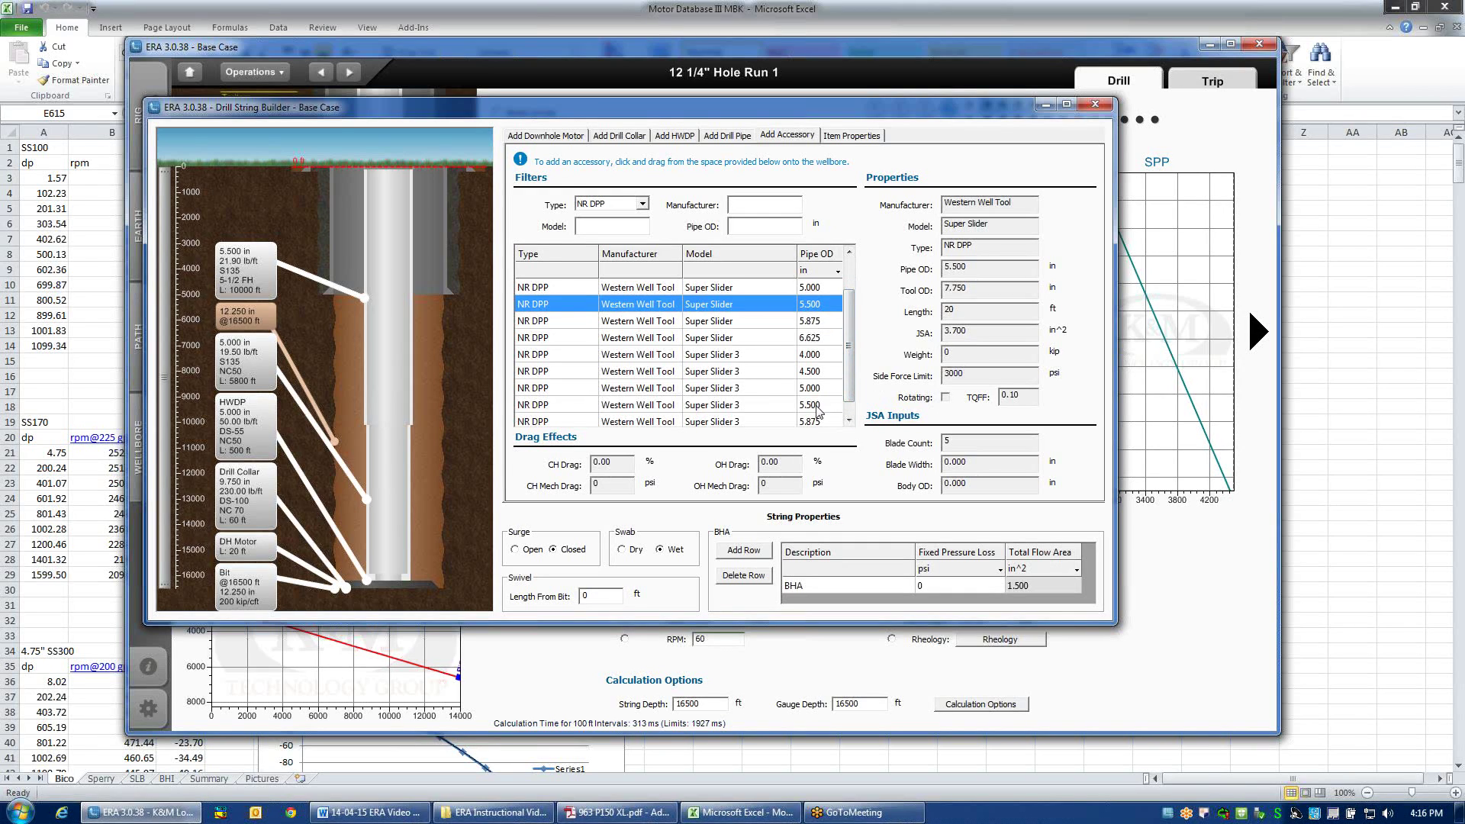
{"action": "left_click", "coordinate": [818, 405]}
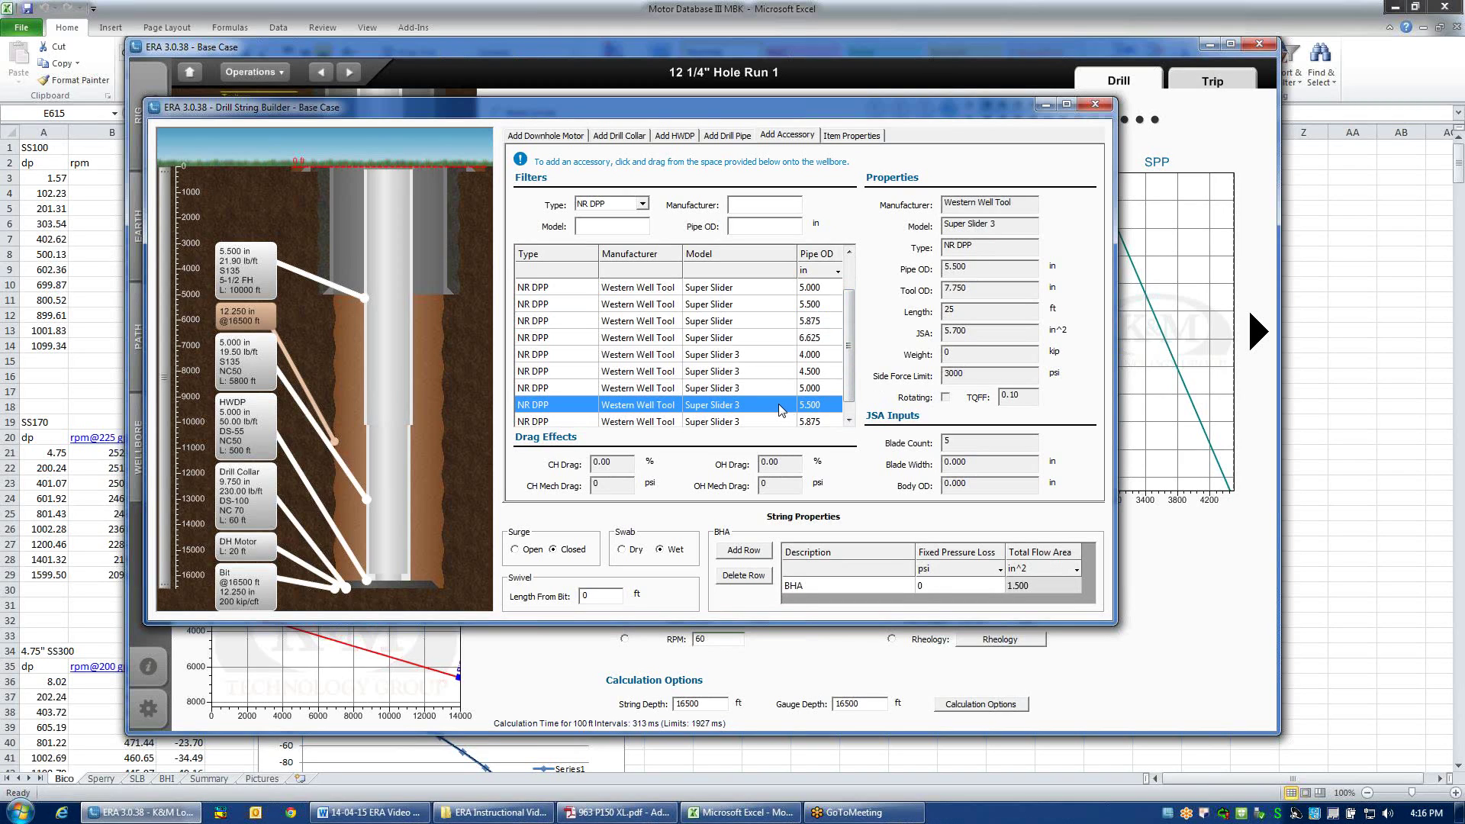
Step: Put Super Slider 3 on the drill pipe, set its section length to 2000 ft, and move it deeper
{"action": "mouse_move", "coordinate": [781, 410]}
{"action": "left_mouse_down"}
{"action": "mouse_move", "coordinate": [393, 328]}
{"action": "mouse_move", "coordinate": [395, 192]}
{"action": "left_mouse_up"}
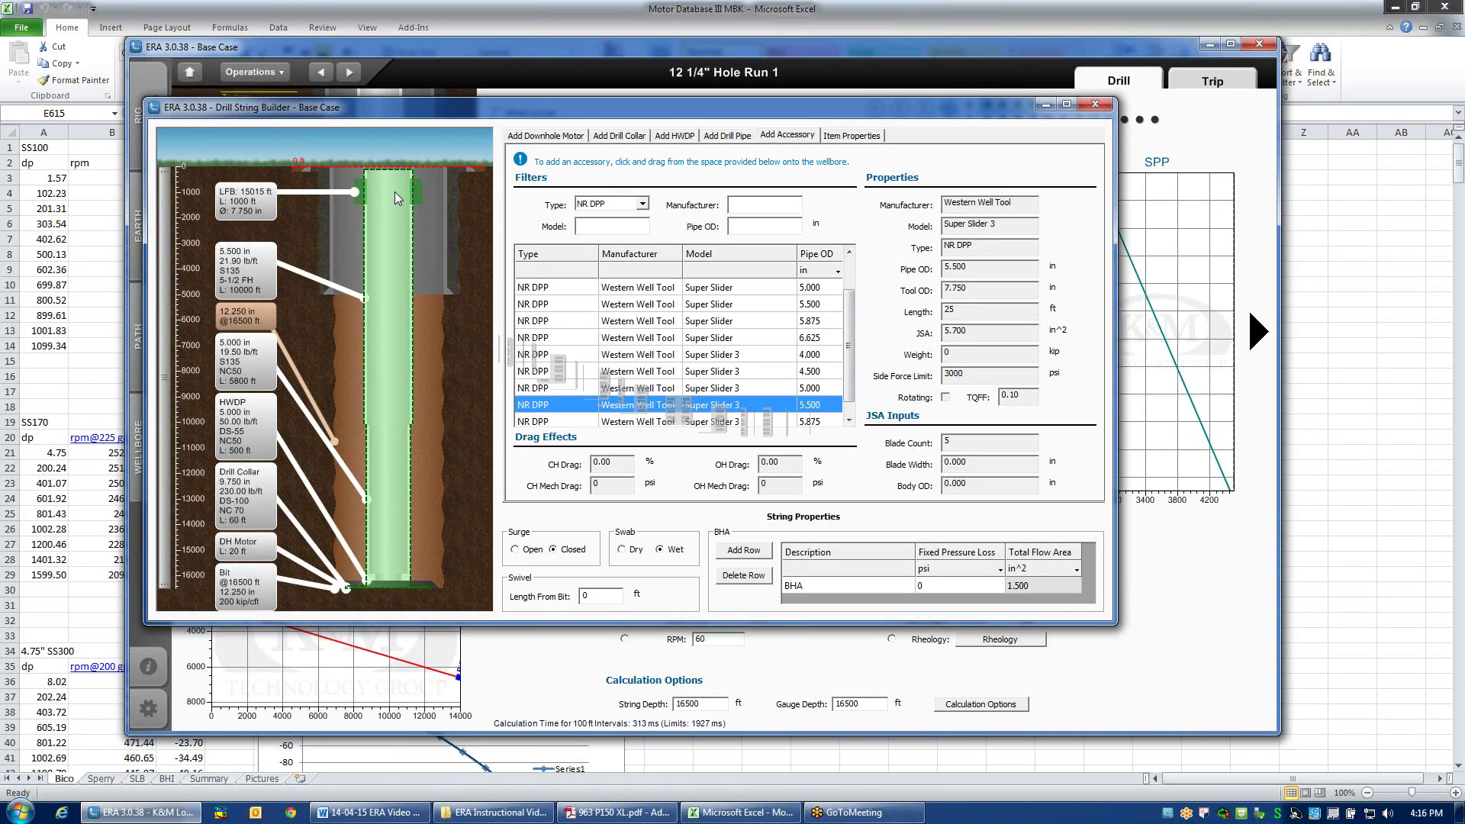
{"action": "left_click_drag", "start_coordinate": [395, 190], "coordinate": [396, 192]}
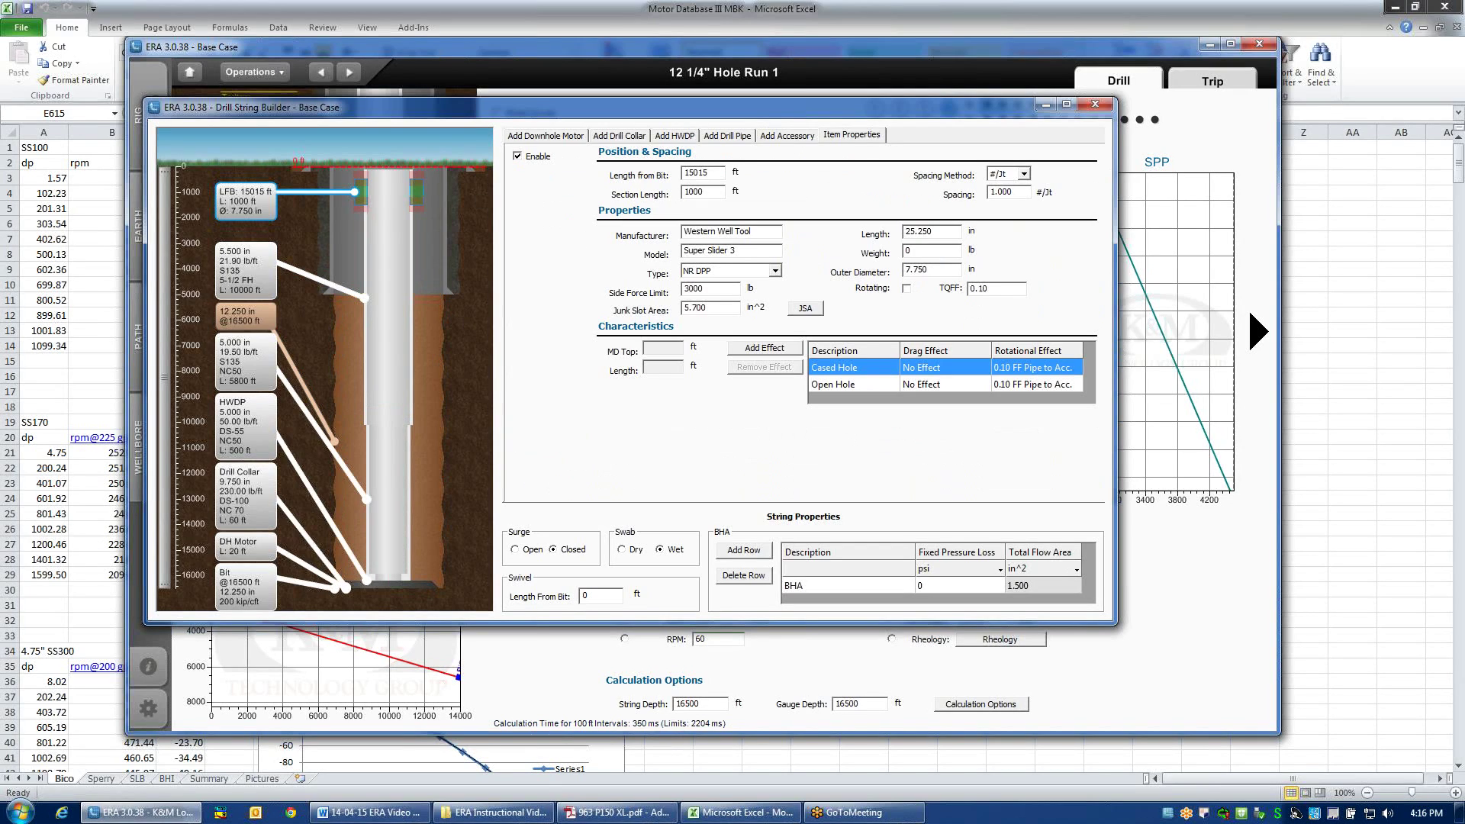
{"action": "double_click", "coordinate": [700, 192]}
{"action": "type", "text": "2000"}
{"action": "key", "text": "Return"}
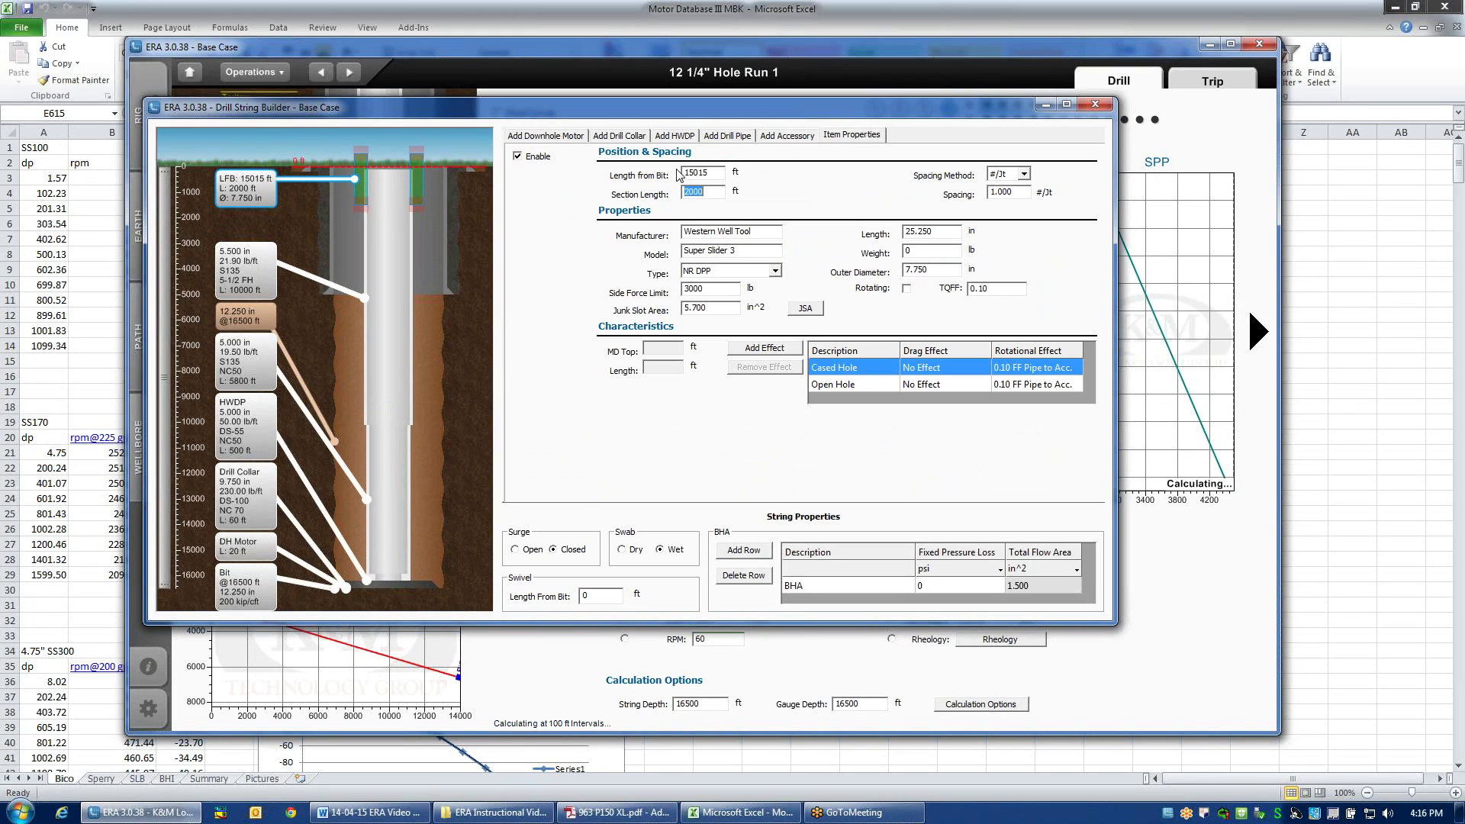
{"action": "left_click_drag", "start_coordinate": [418, 180], "coordinate": [420, 291]}
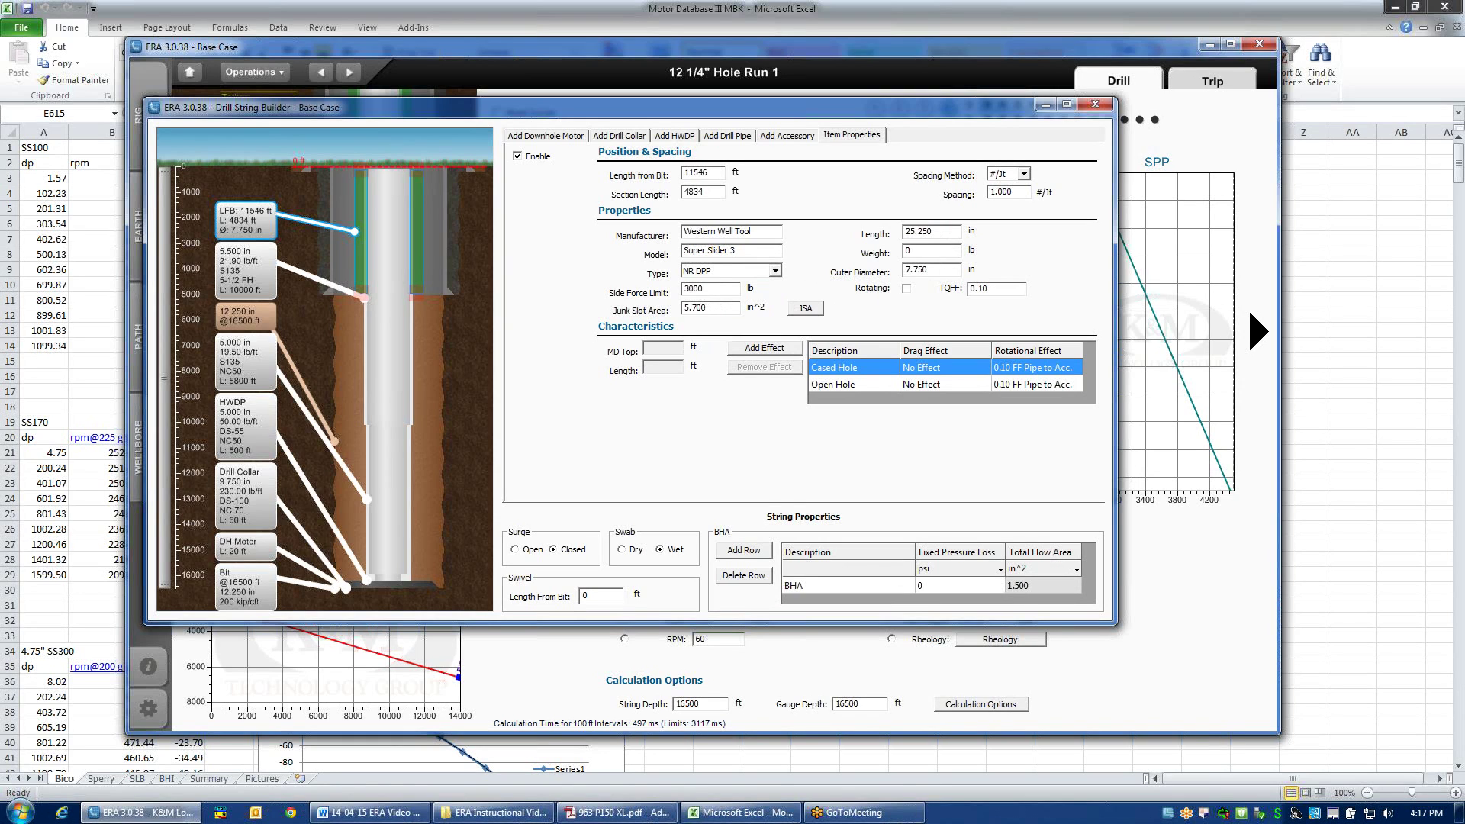
{"action": "left_click", "coordinate": [805, 309]}
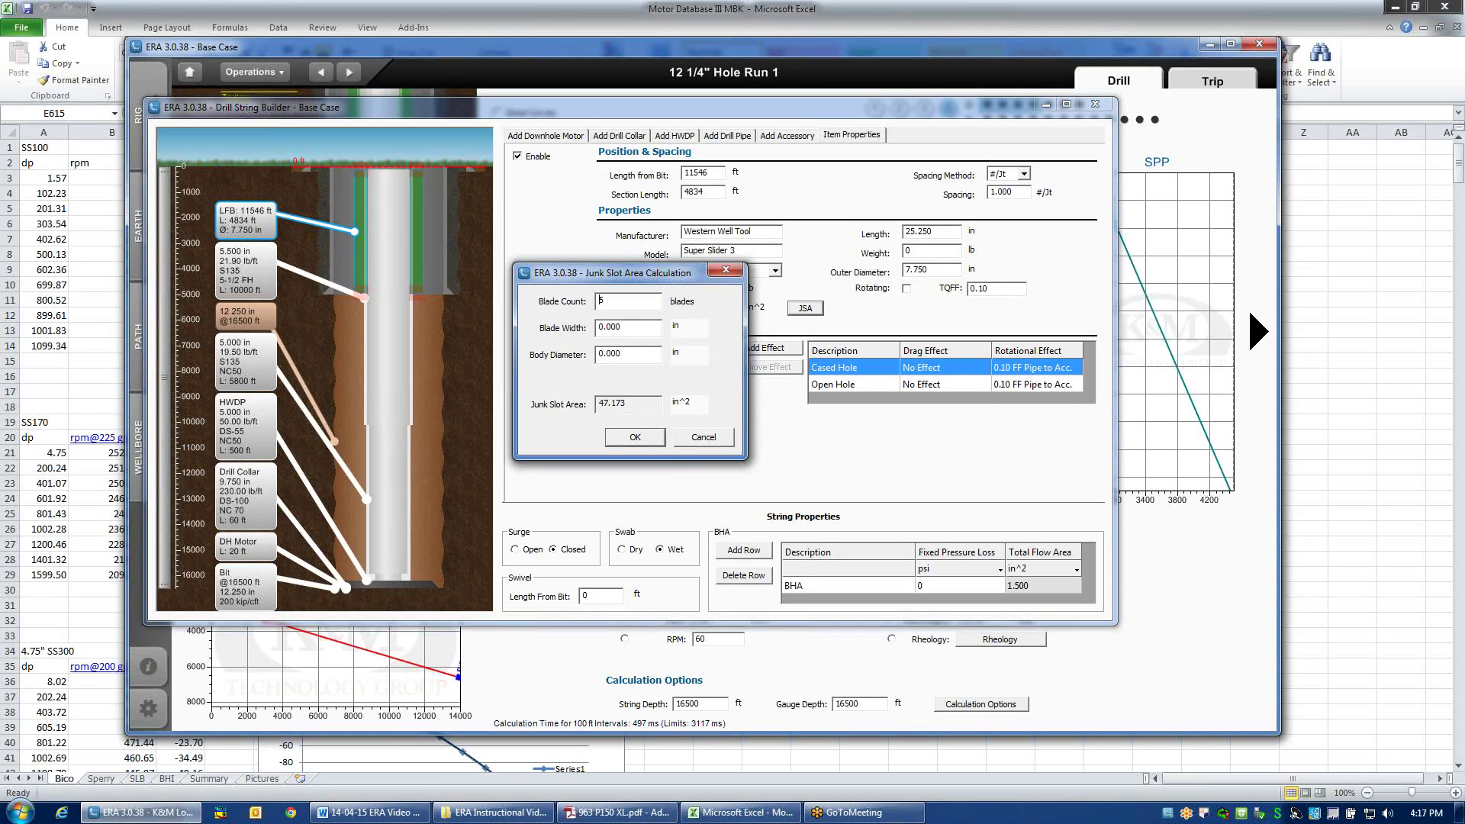
{"action": "left_click", "coordinate": [702, 437]}
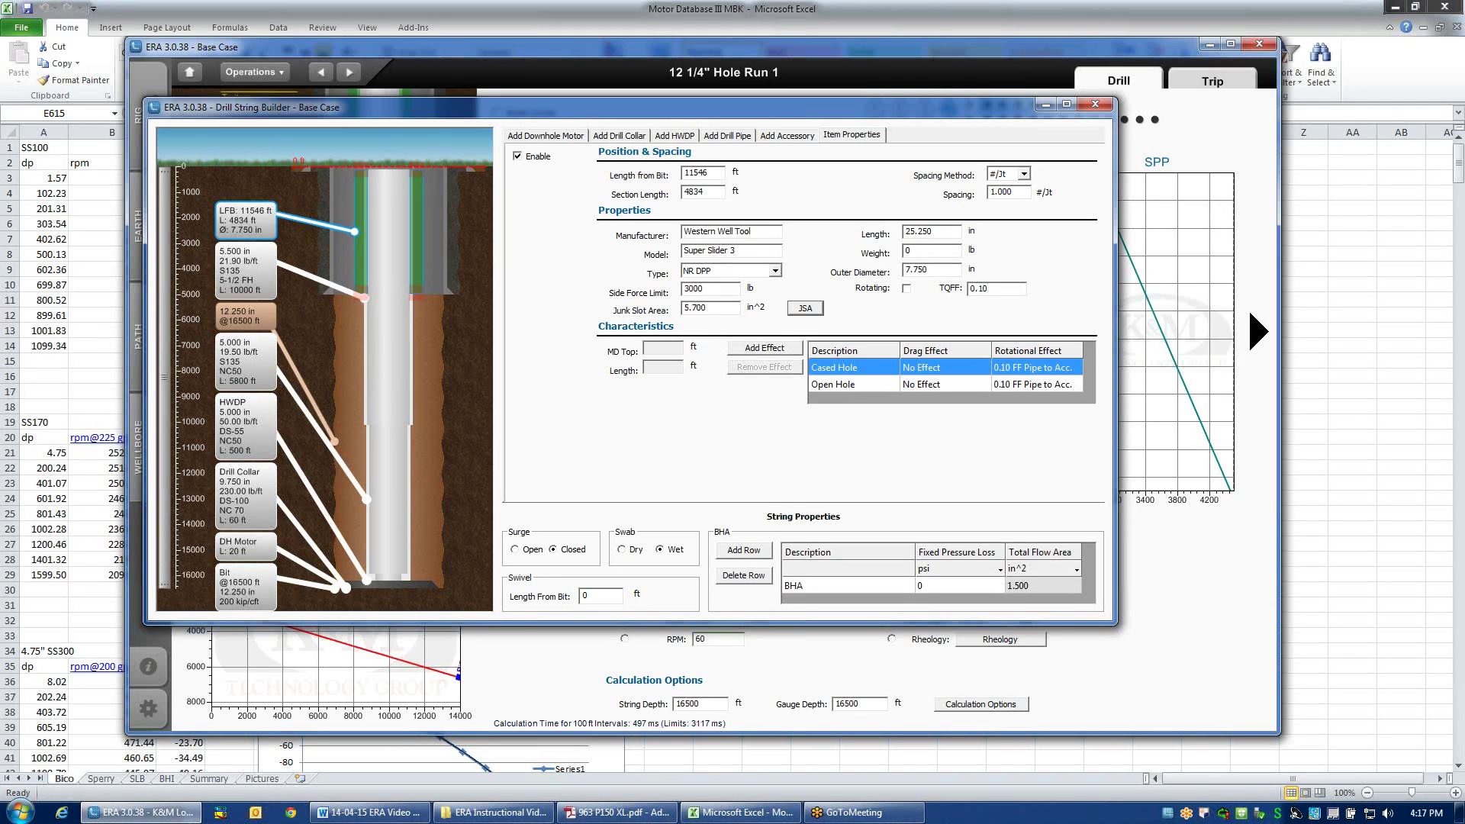
{"action": "left_click", "coordinate": [907, 291]}
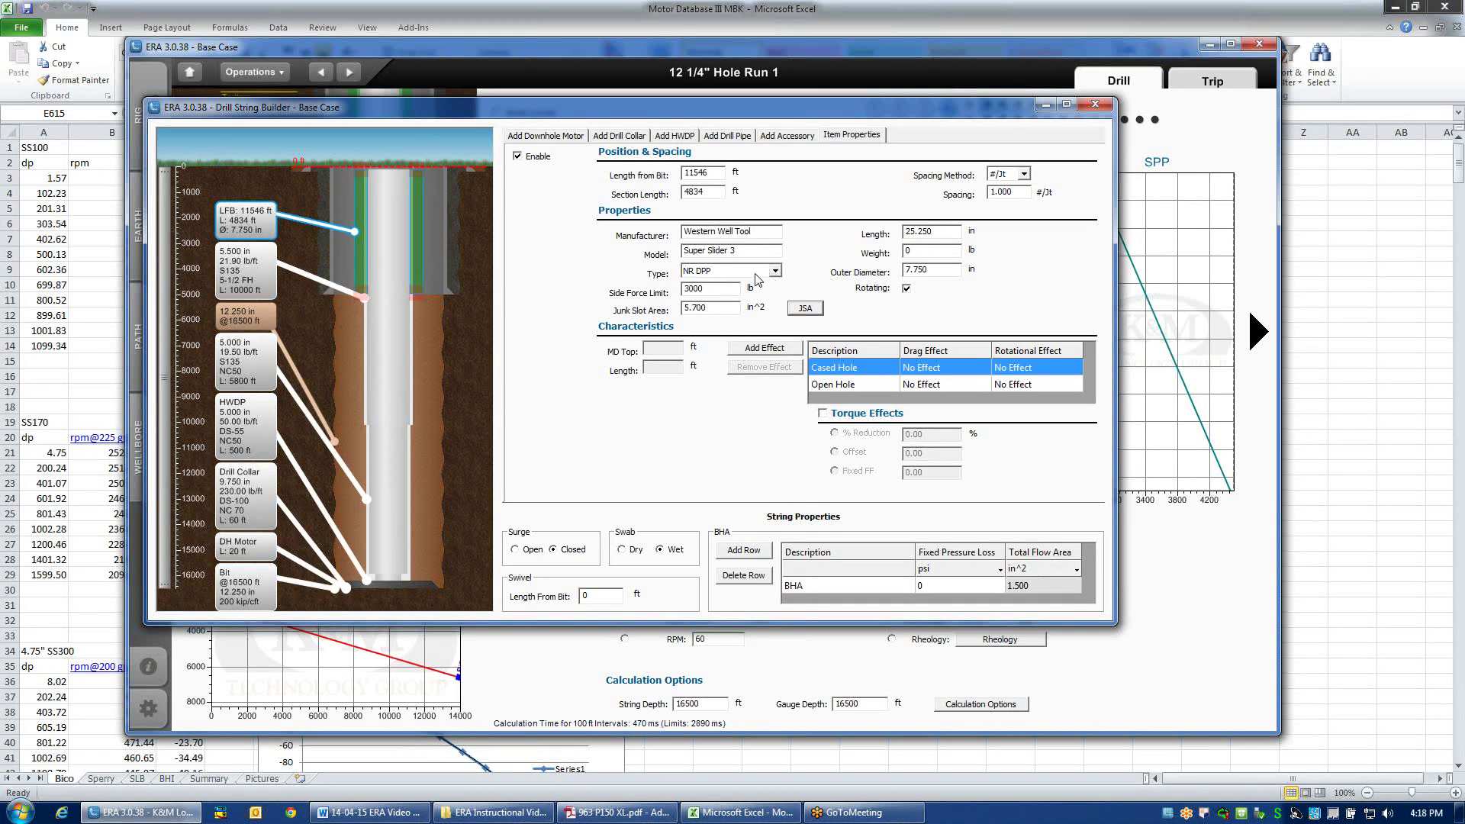
{"action": "left_click", "coordinate": [907, 289]}
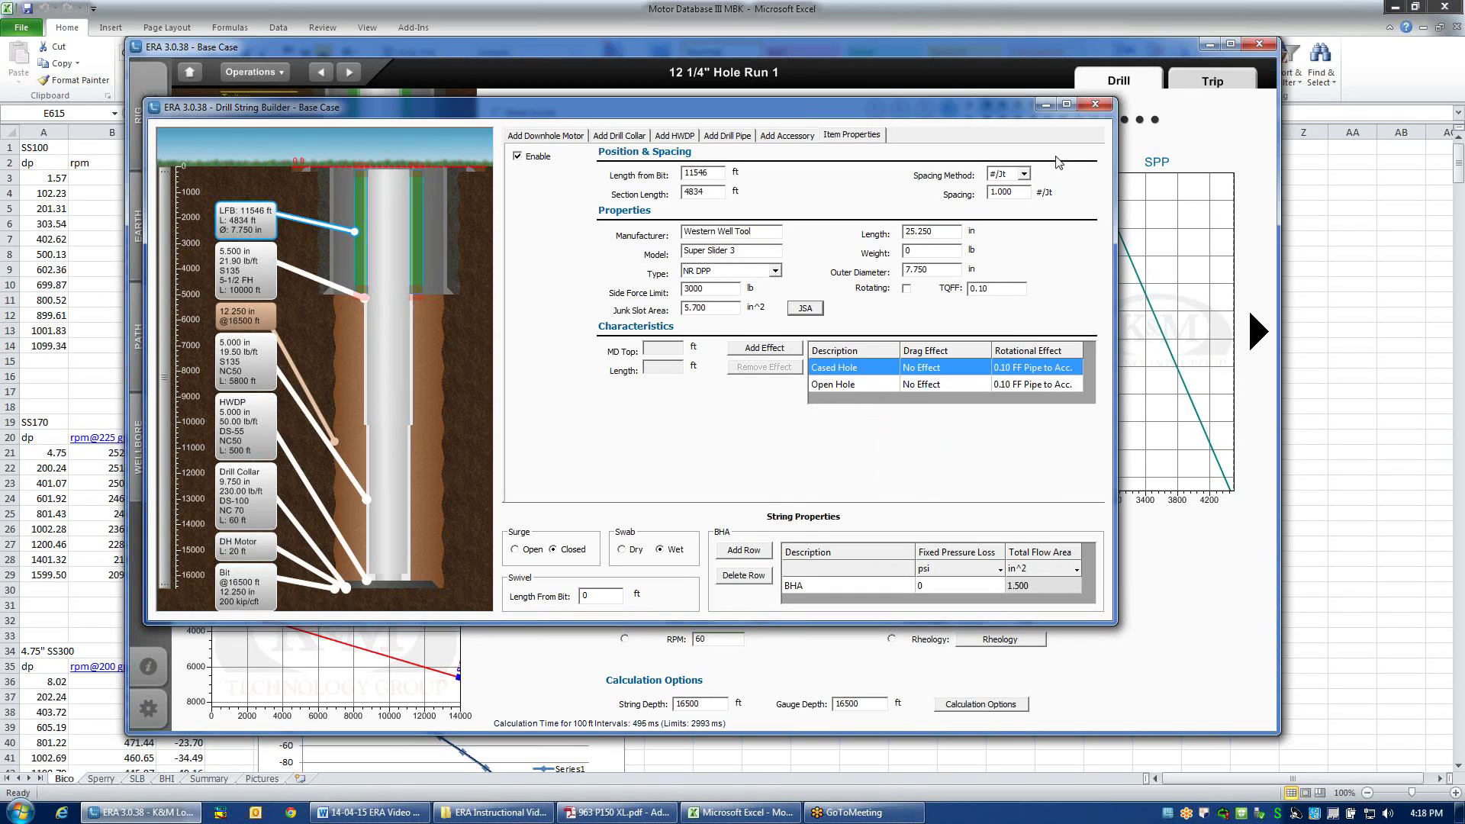
Step: Leave the Drill String Builder and open the 9 5/8" trip case from the Overview
{"action": "left_click", "coordinate": [1096, 105]}
{"action": "left_click", "coordinate": [190, 76]}
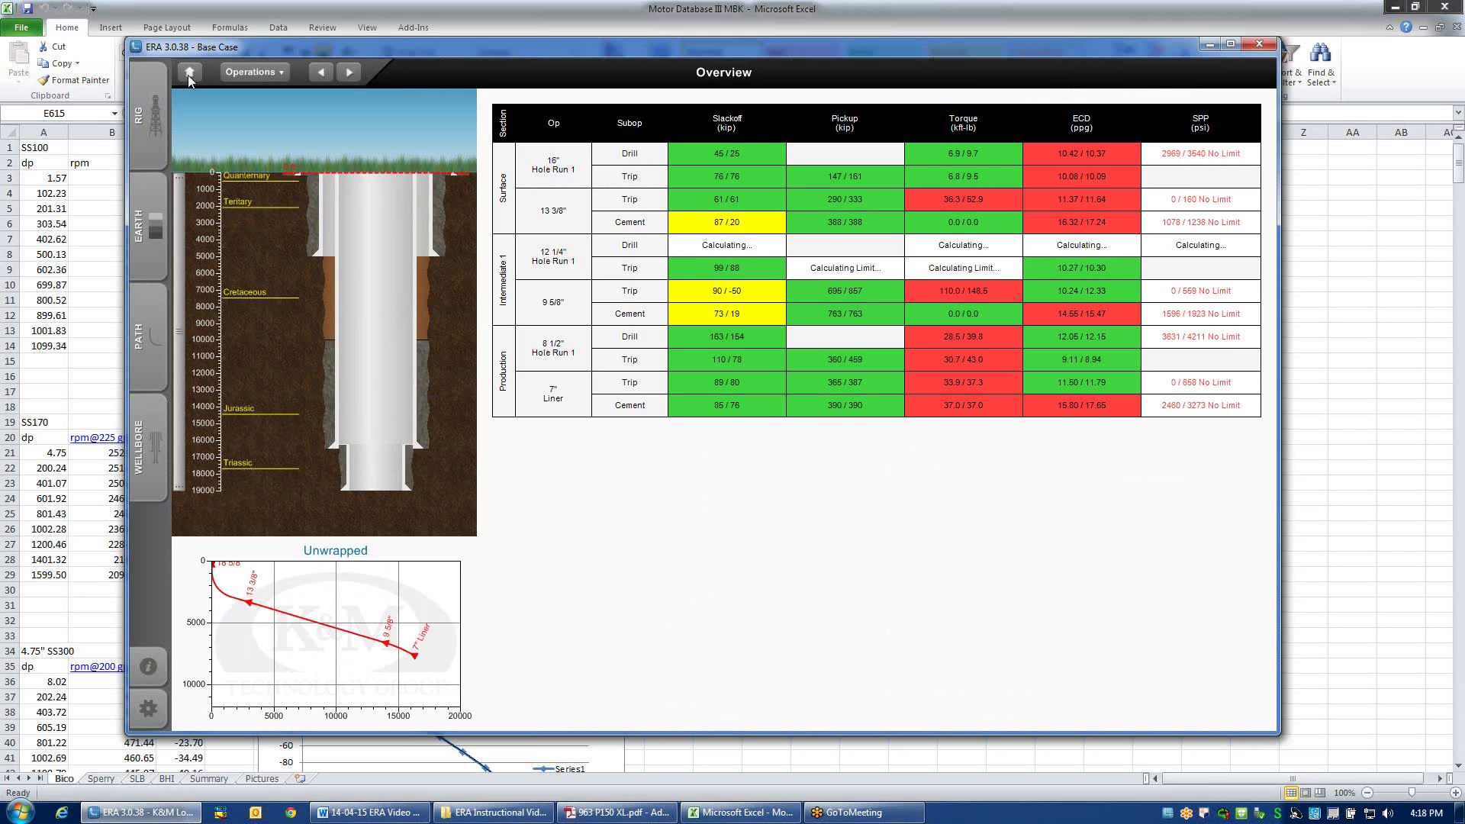
{"action": "left_click", "coordinate": [558, 318]}
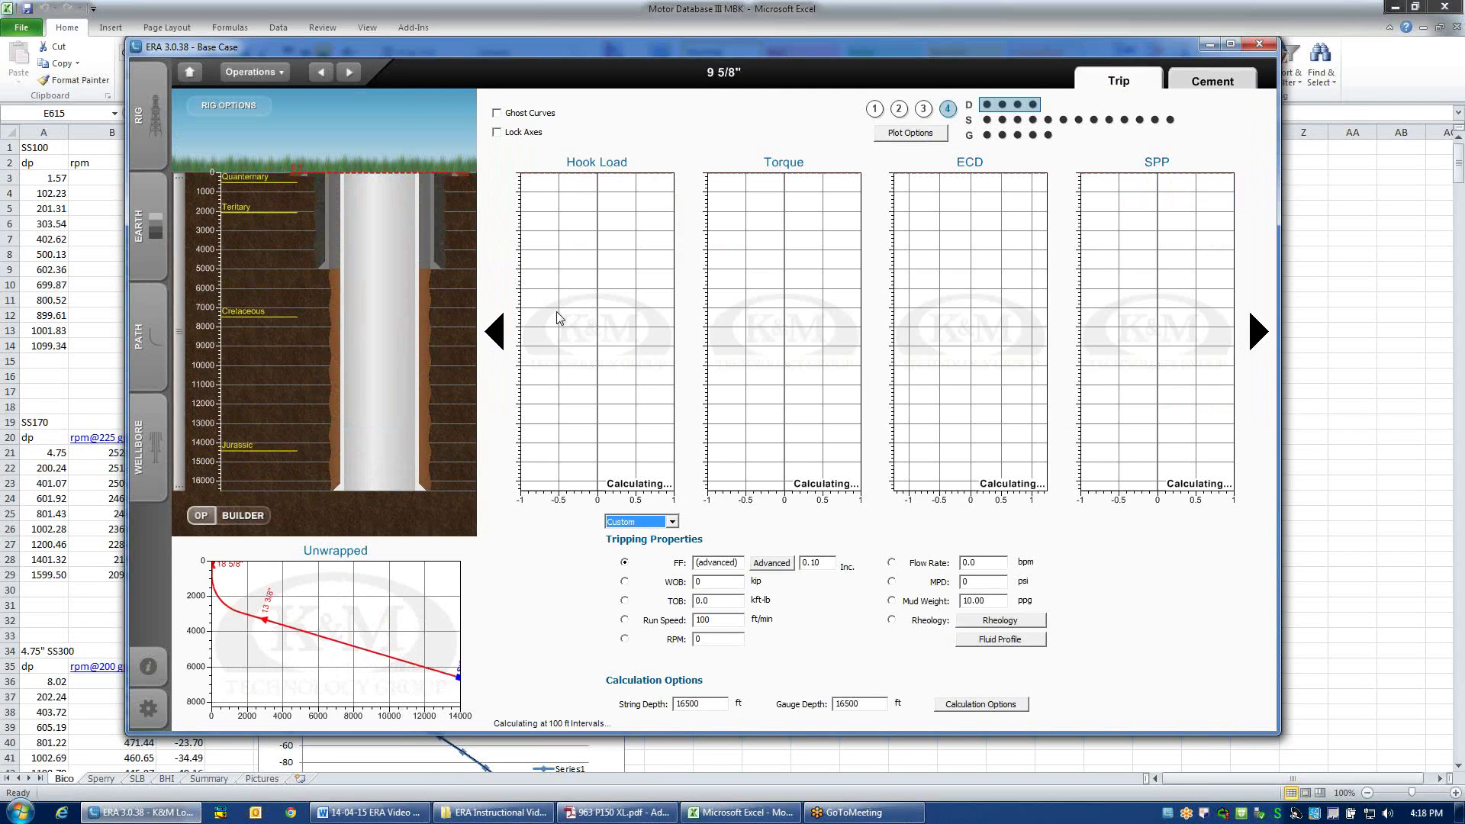
Step: In the casing running string builder, filter accessories to Rigid Centralizer with pipe OD 9.6
{"action": "left_click", "coordinate": [249, 521]}
{"action": "left_click", "coordinate": [421, 516]}
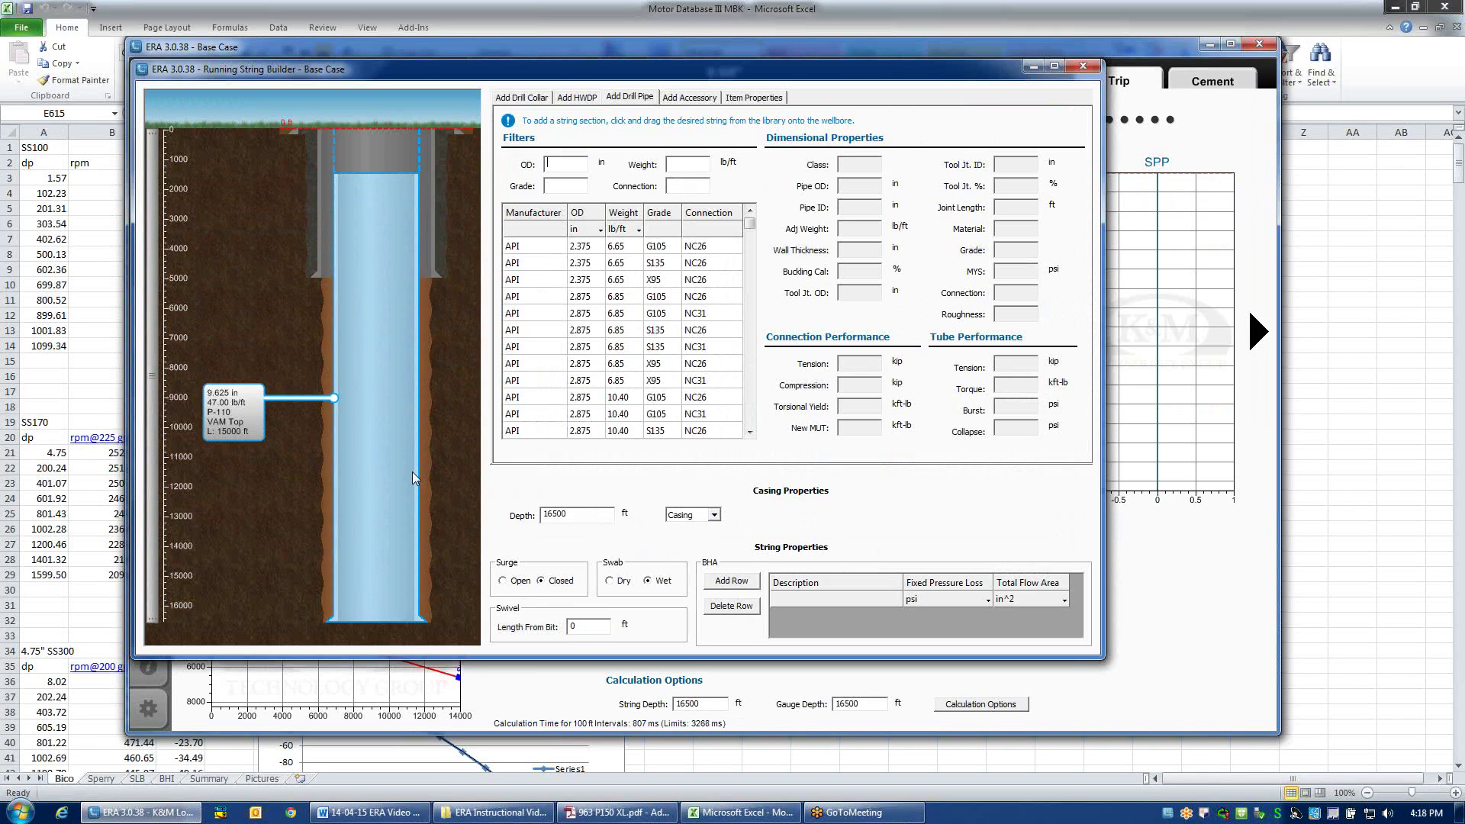
{"action": "left_click", "coordinate": [685, 100]}
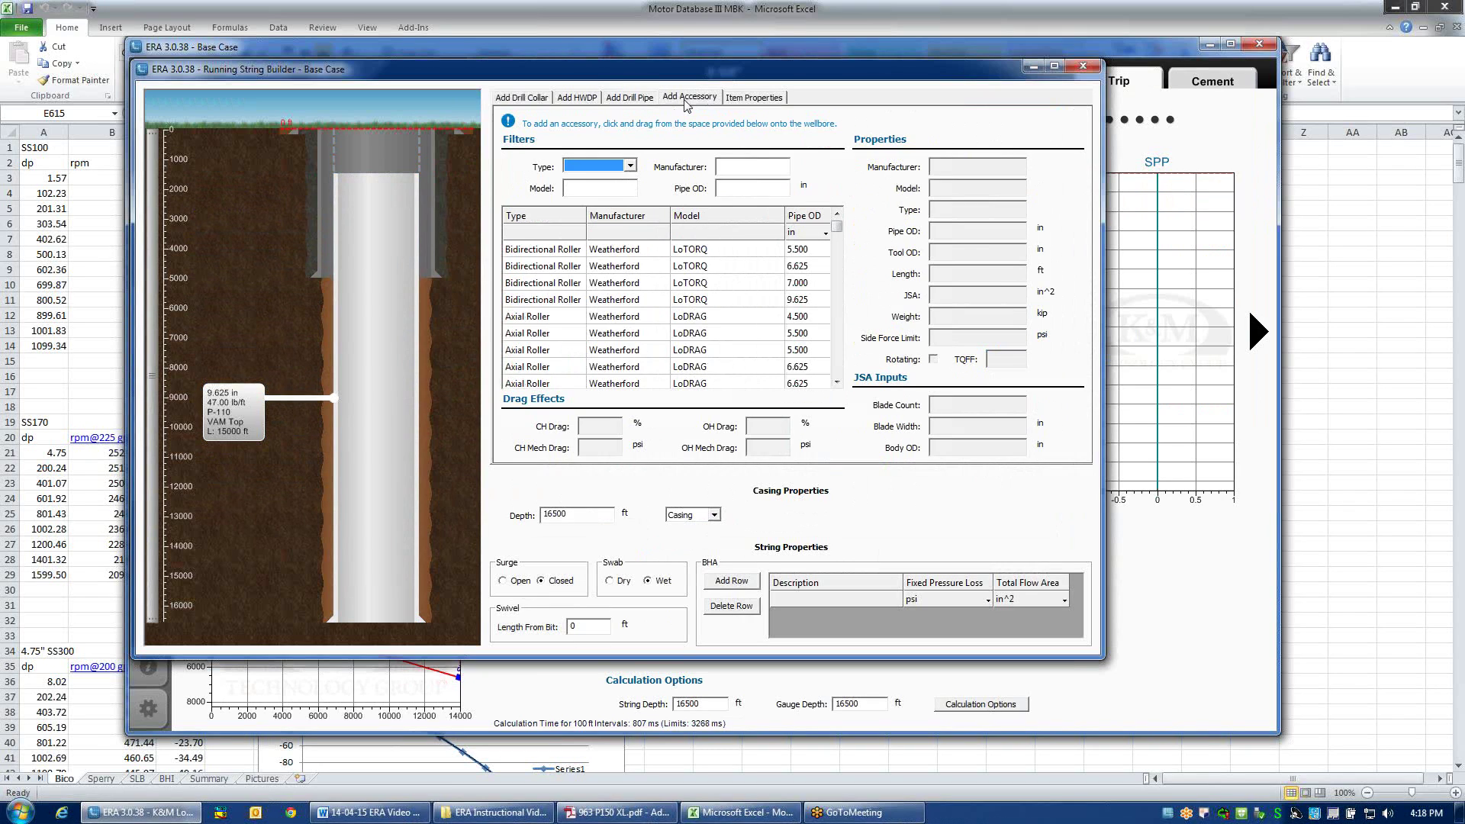
{"action": "left_click", "coordinate": [630, 167]}
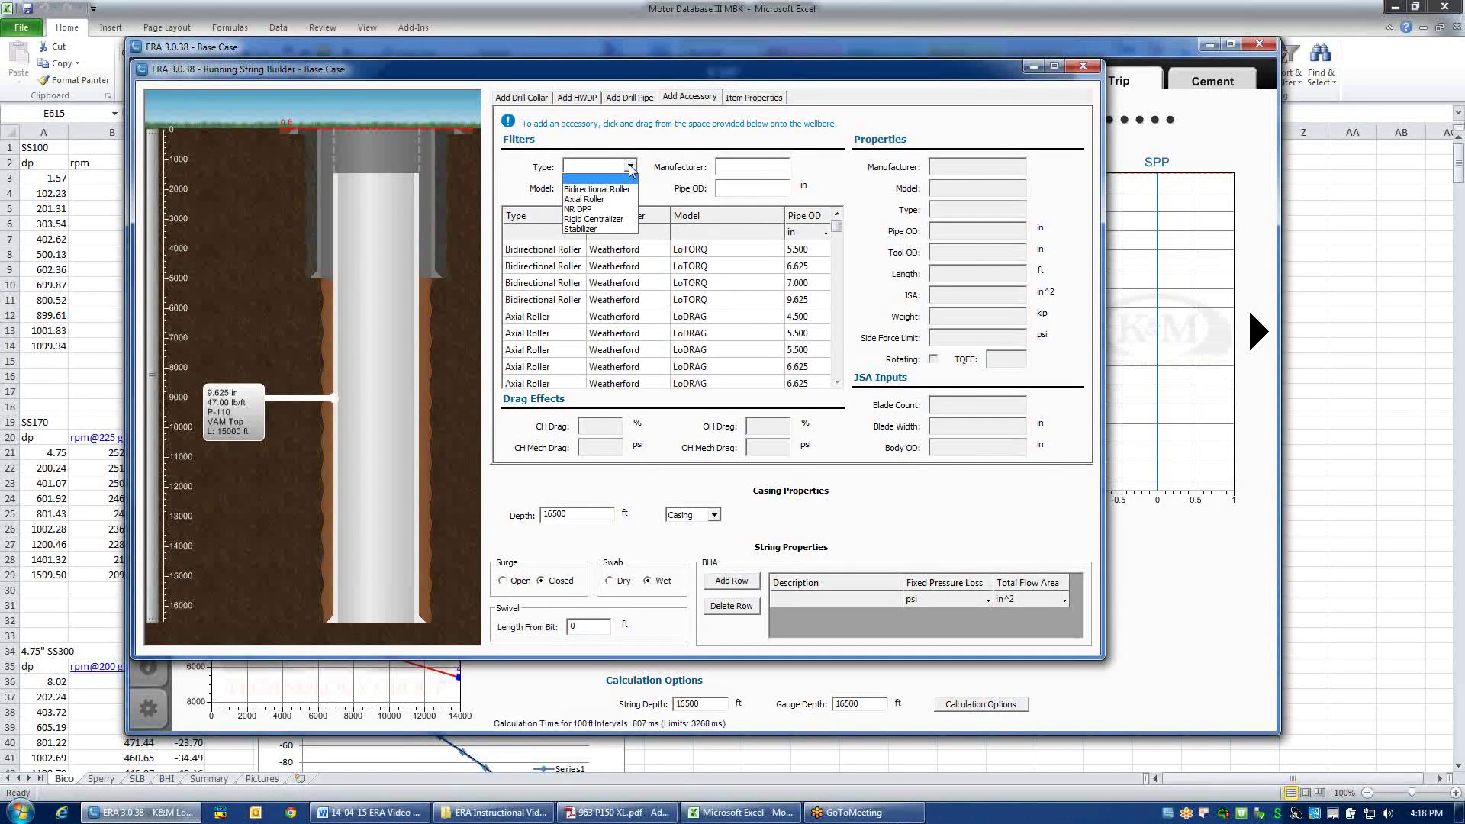
{"action": "left_click", "coordinate": [614, 220]}
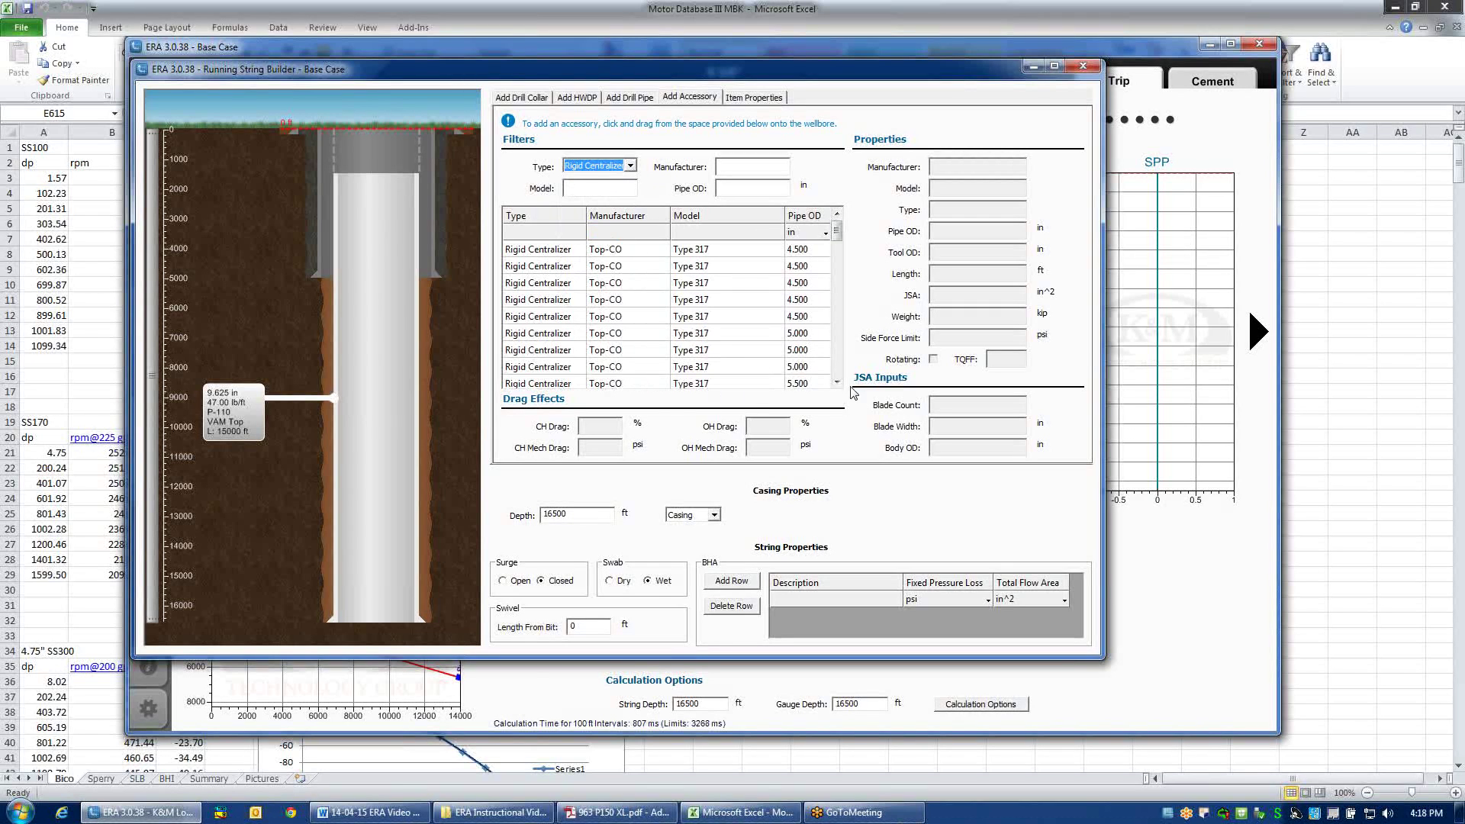
{"action": "left_click", "coordinate": [733, 188]}
{"action": "type", "text": "9.6"}
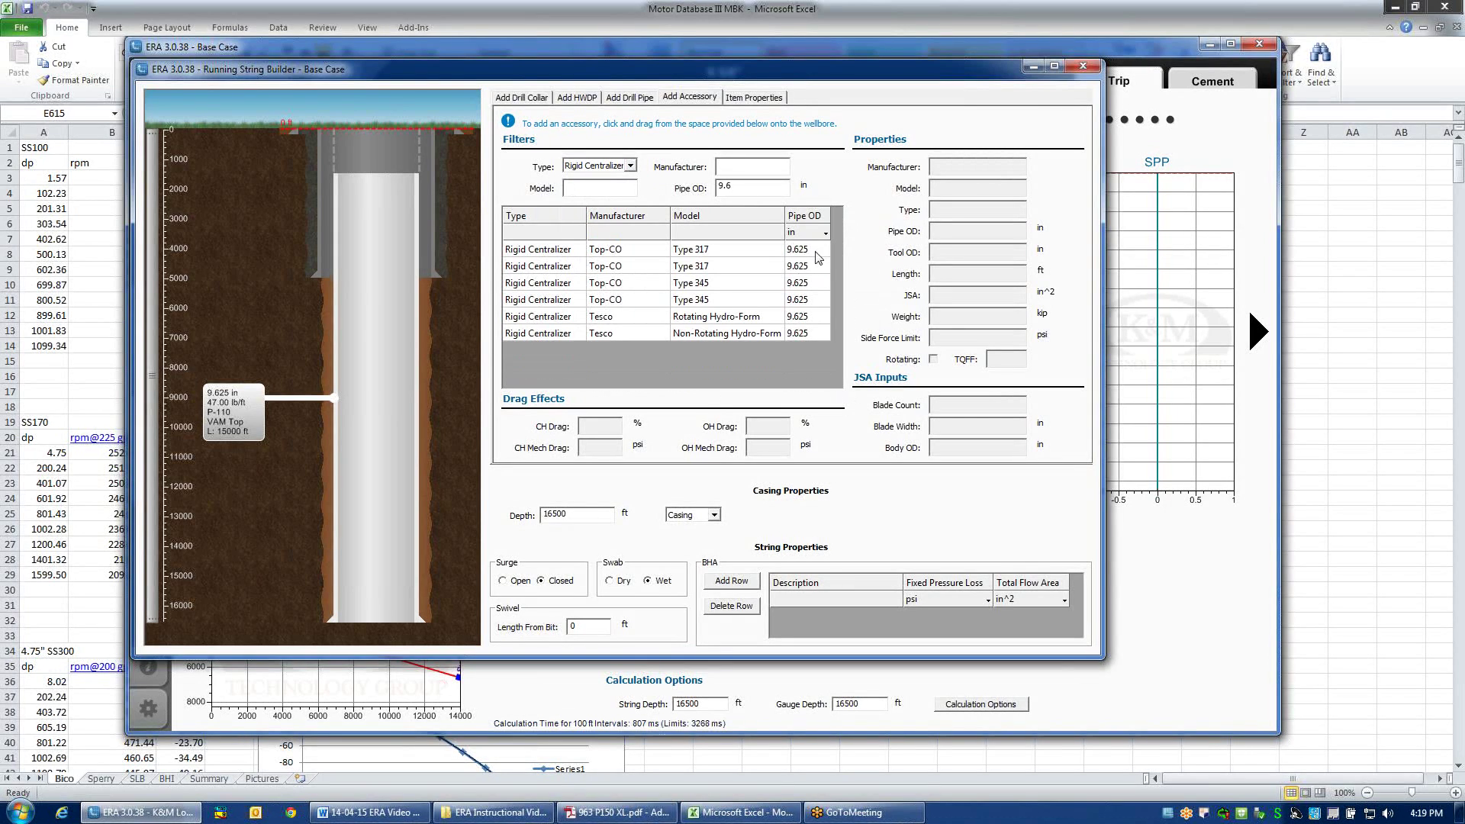
Step: Place the Tesco Non-Rotating Hydro-Form centralizer onto the casing string
{"action": "left_click", "coordinate": [812, 333]}
{"action": "left_click_drag", "start_coordinate": [813, 336], "coordinate": [687, 339]}
{"action": "left_click_drag", "start_coordinate": [505, 342], "coordinate": [427, 422]}
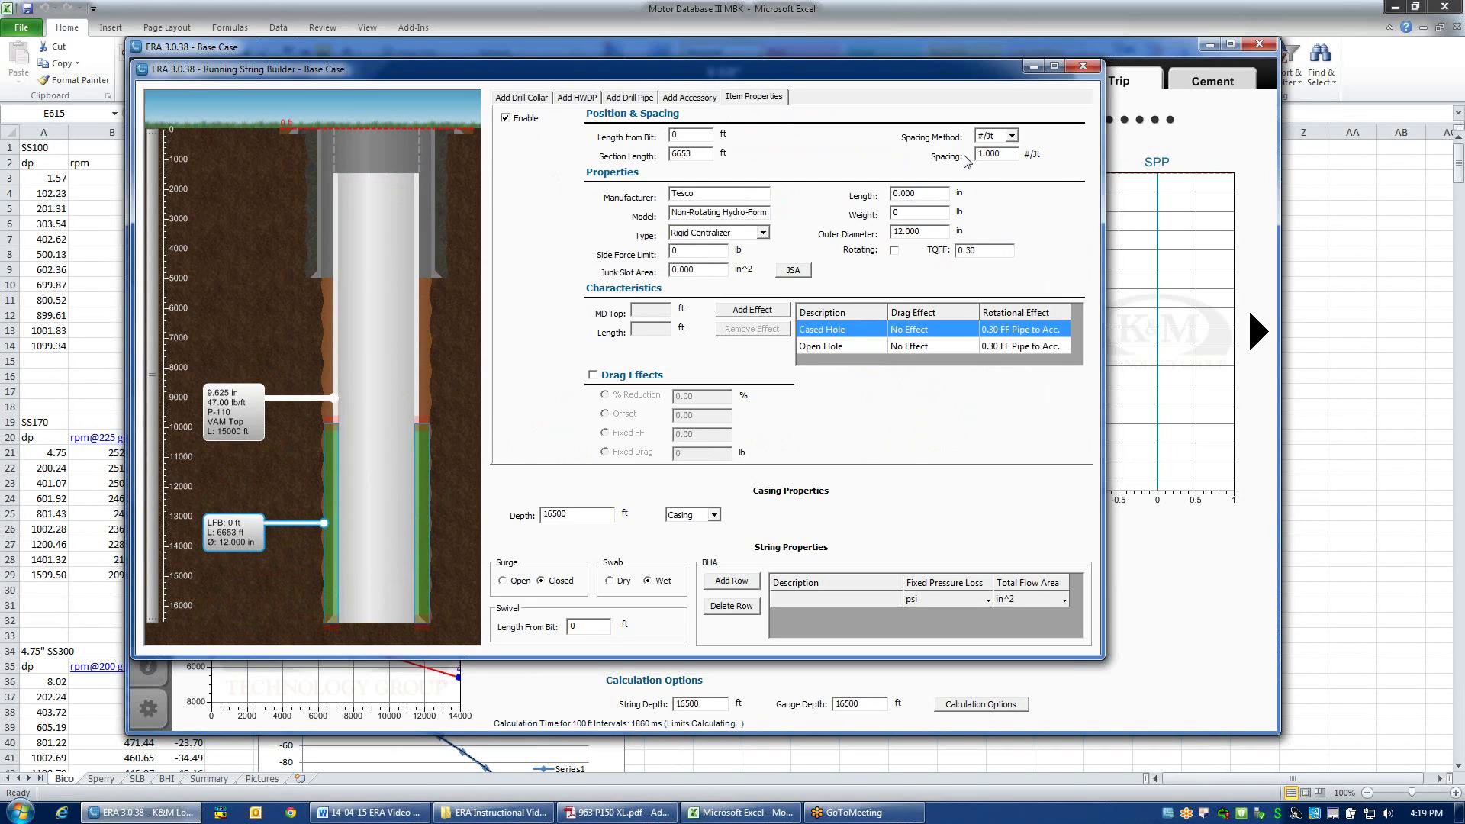
Step: Change the Tesco centralizer spacing to 2, keeping the #/Jt spacing method
{"action": "left_click_drag", "start_coordinate": [1000, 153], "coordinate": [966, 144]}
{"action": "type", "text": "2"}
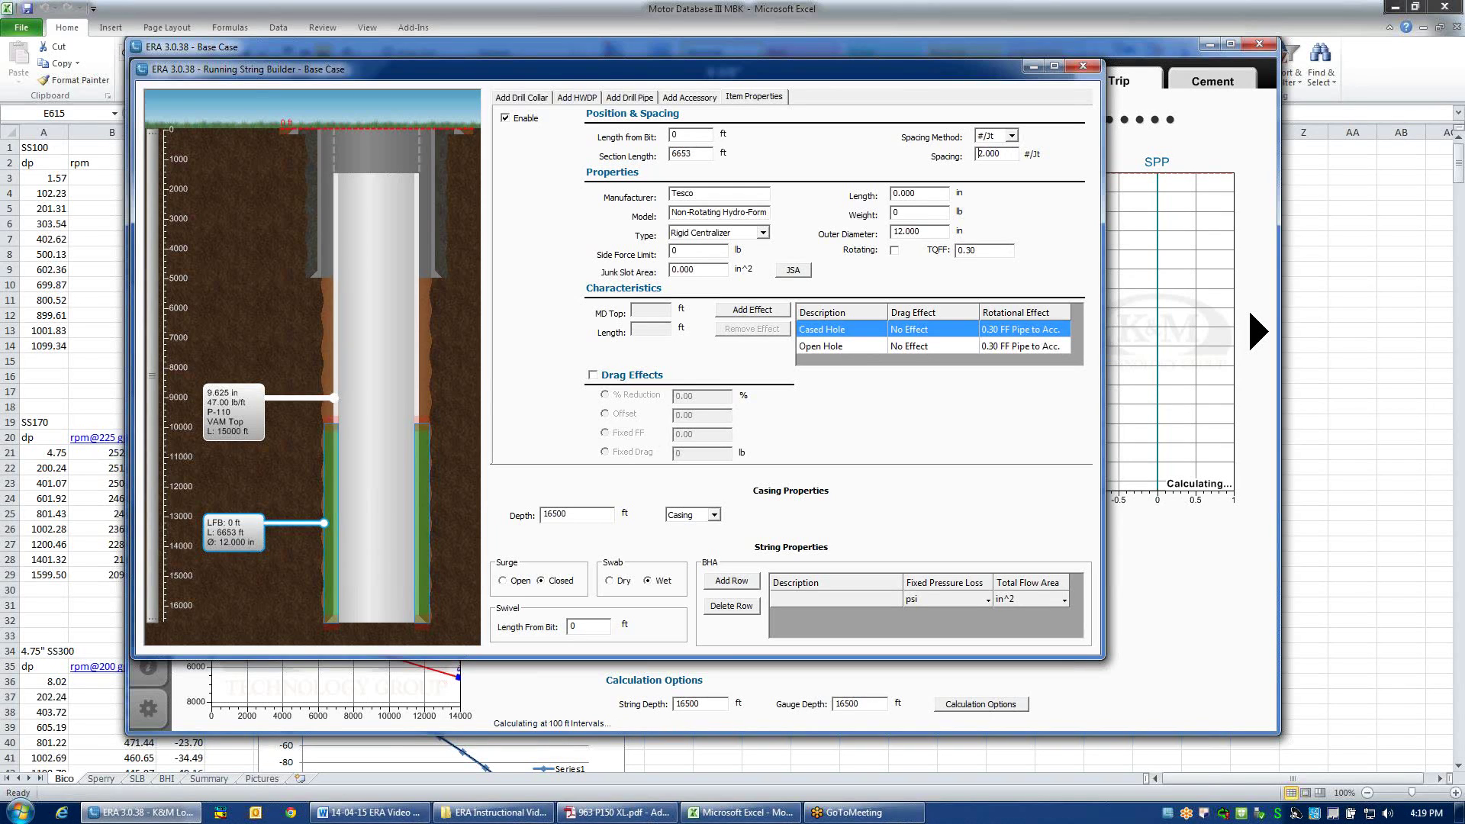
{"action": "left_click", "coordinate": [1012, 136]}
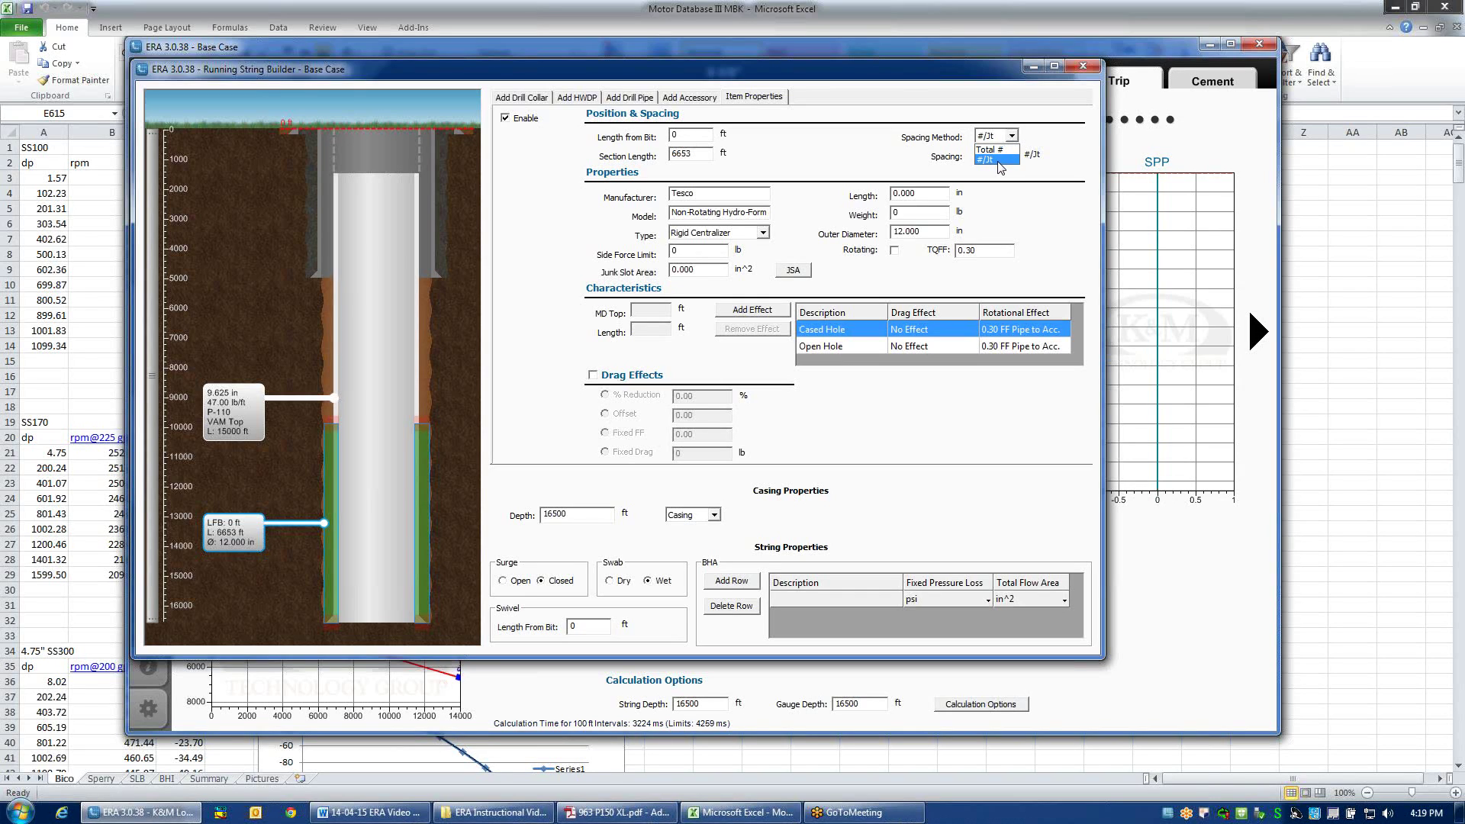
{"action": "left_click", "coordinate": [998, 160]}
Step: Calculate the junk slot area from 2 in blade width and 10.25 in body diameter, then accept it
{"action": "left_click", "coordinate": [793, 271]}
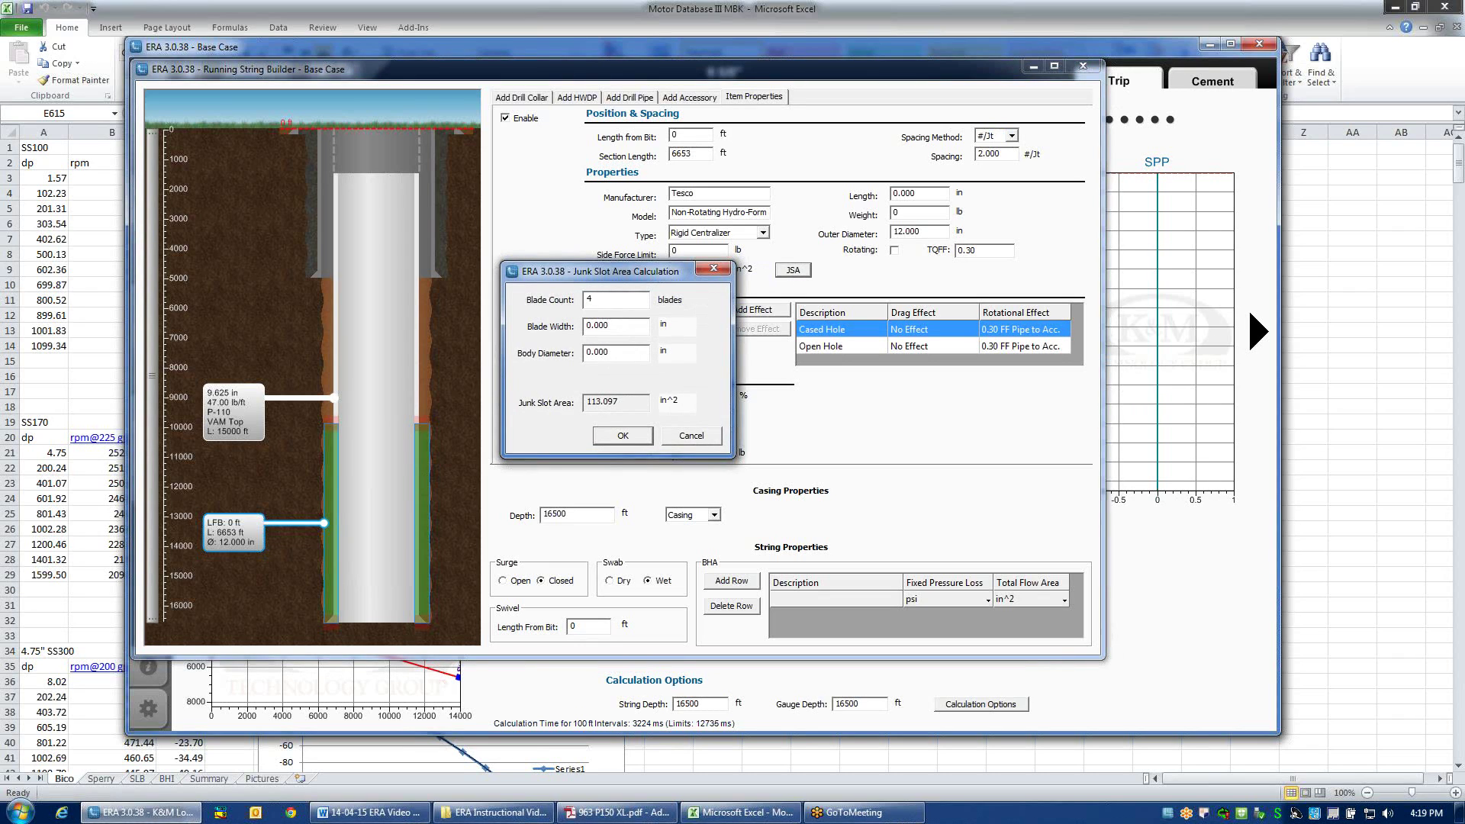
{"action": "key", "text": "Tab"}
{"action": "type", "text": "2"}
{"action": "key", "text": "Tab"}
{"action": "type", "text": "10.25"}
{"action": "key", "text": "Tab"}
{"action": "left_click", "coordinate": [620, 439]}
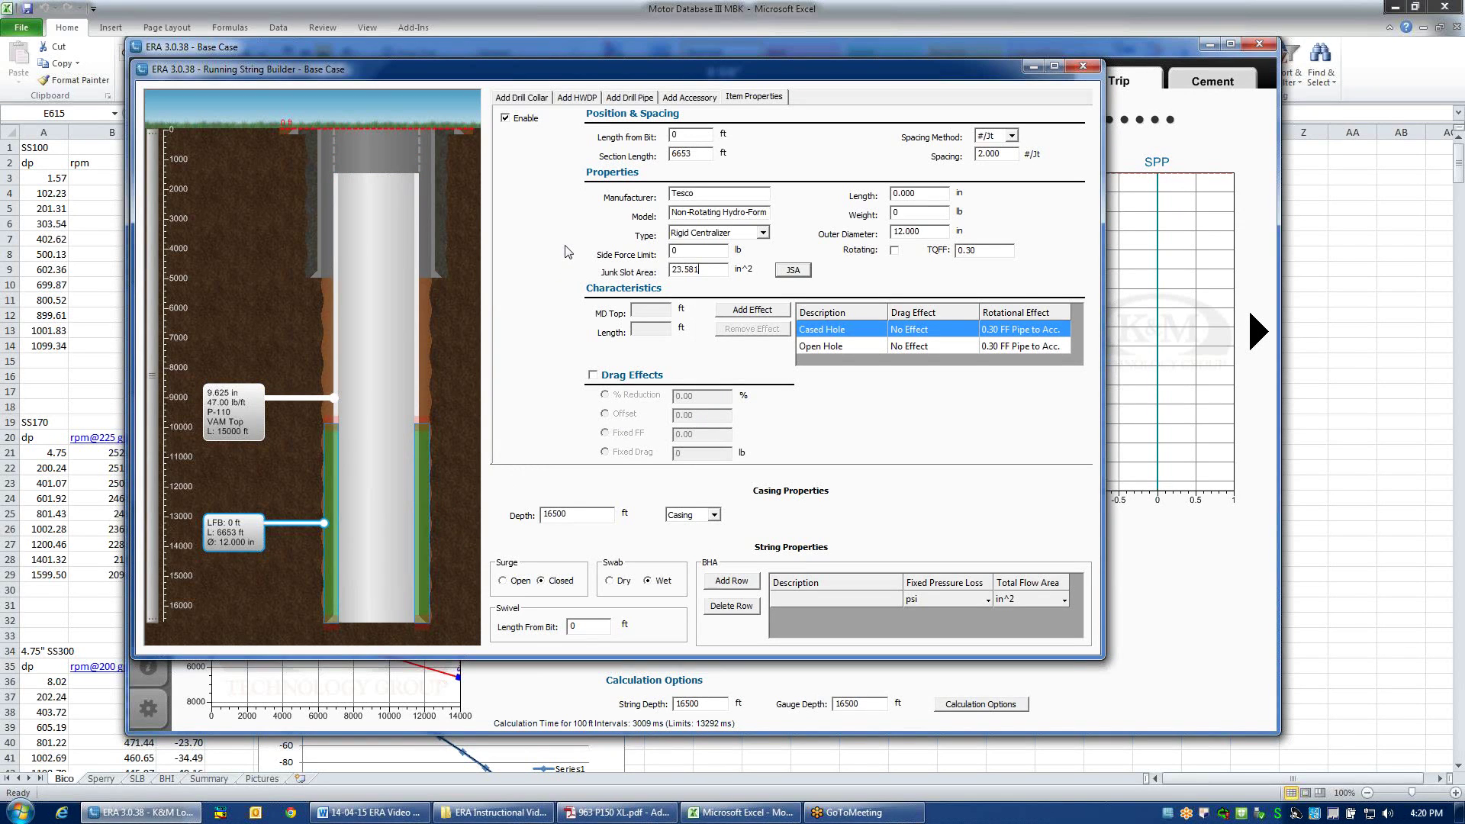
Step: Filter accessories to Axial Roller and drop the Weatherford LoDRAG onto the casing string
{"action": "left_click", "coordinate": [679, 98]}
{"action": "left_click", "coordinate": [630, 166]}
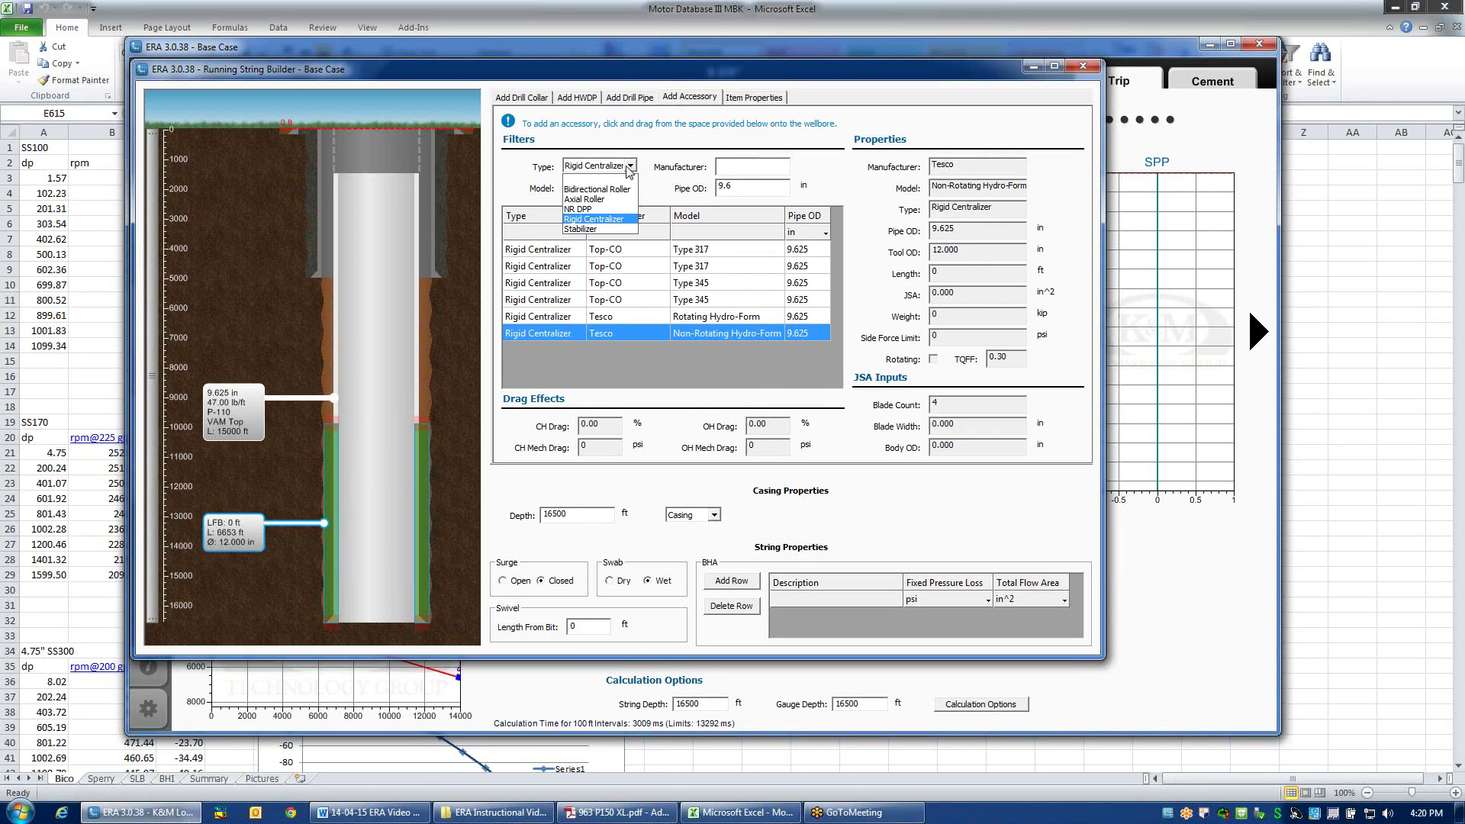
{"action": "left_click", "coordinate": [599, 200]}
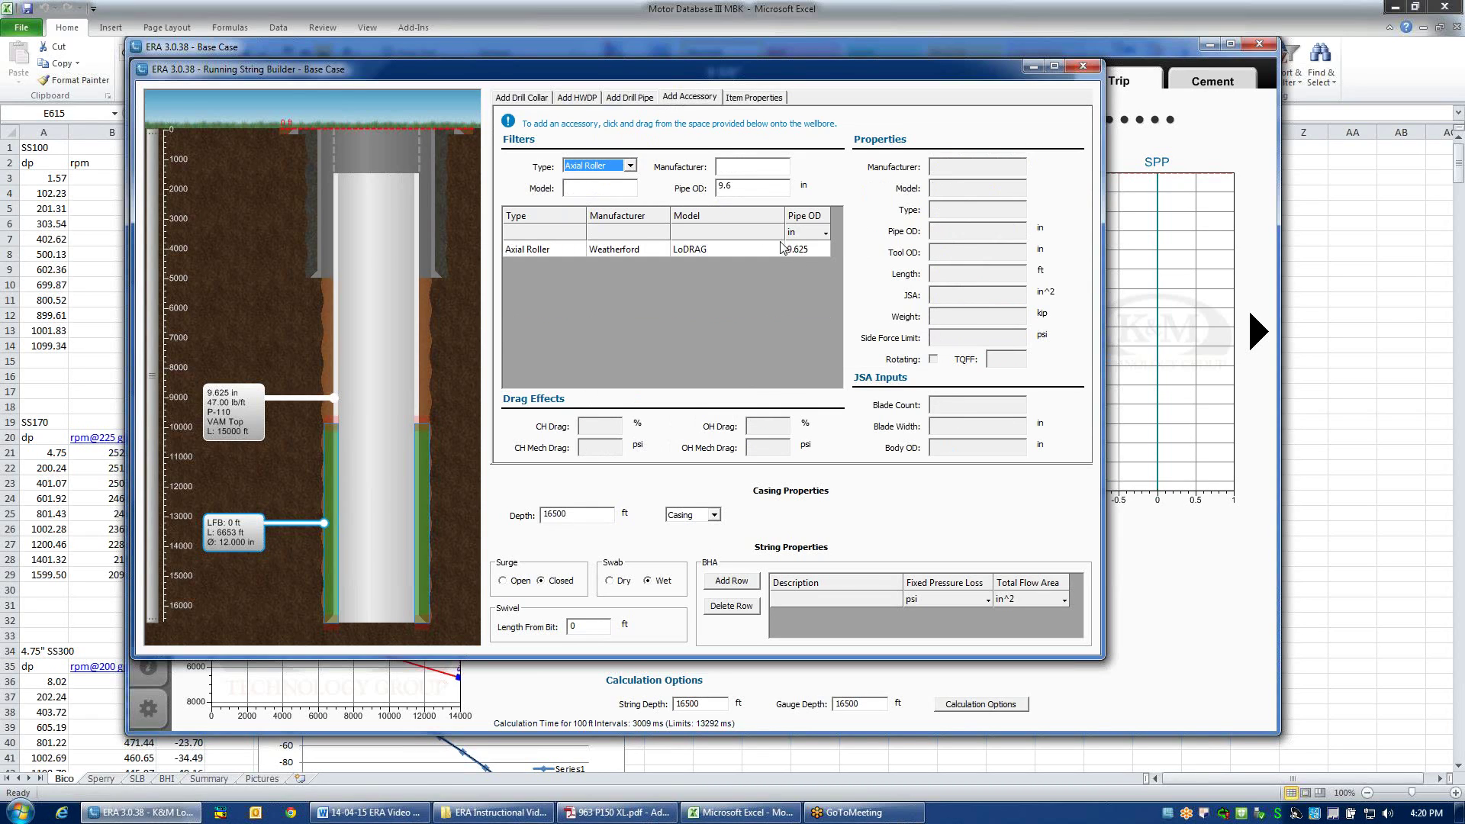
{"action": "left_click", "coordinate": [689, 251]}
{"action": "left_click_drag", "start_coordinate": [689, 249], "coordinate": [379, 262]}
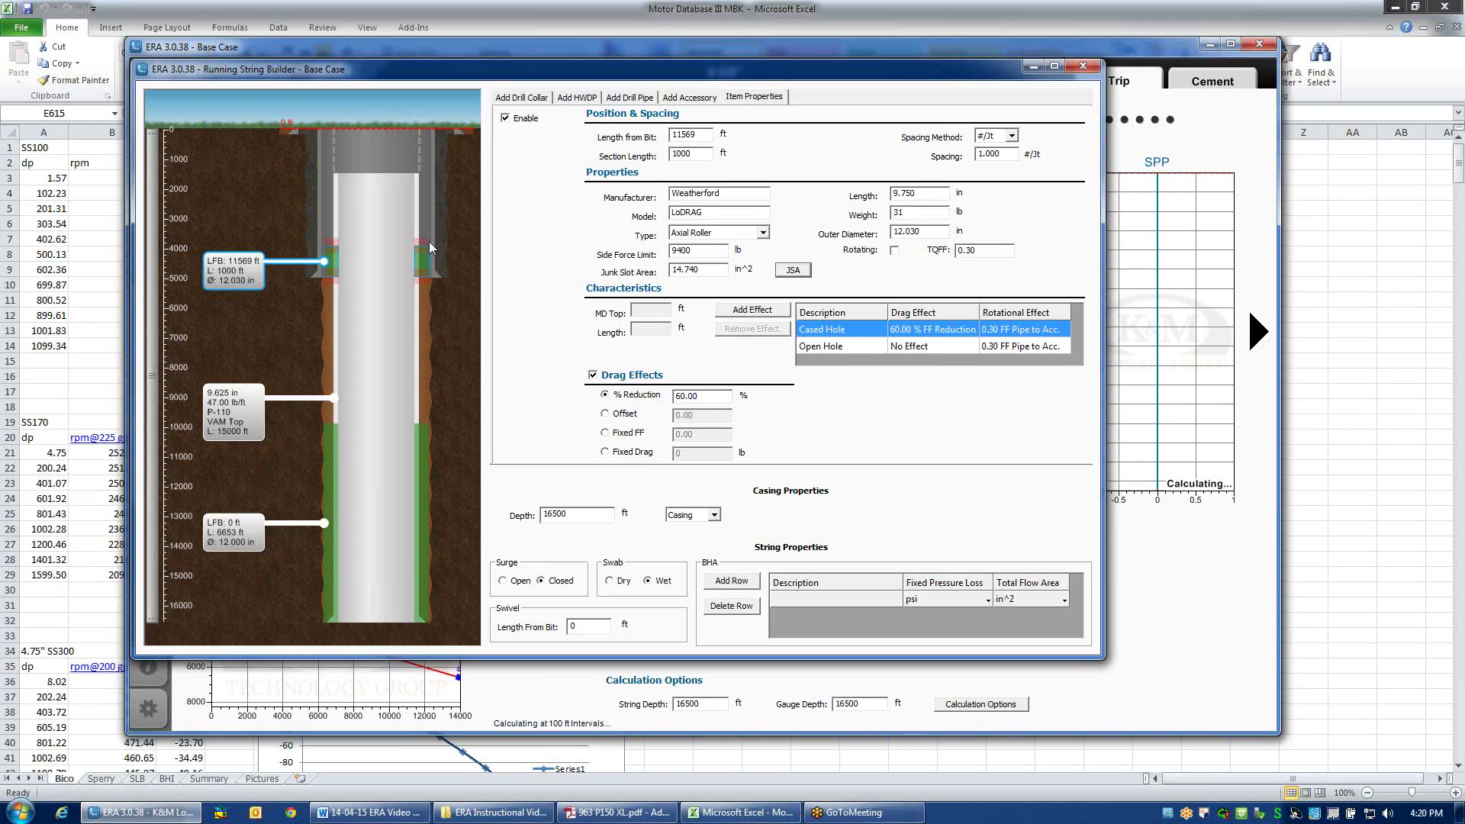
Step: Stretch the LoDRAG section upward to 3114 ft and review its open-hole and cased-hole drag effects
{"action": "left_click_drag", "start_coordinate": [425, 207], "coordinate": [428, 178]}
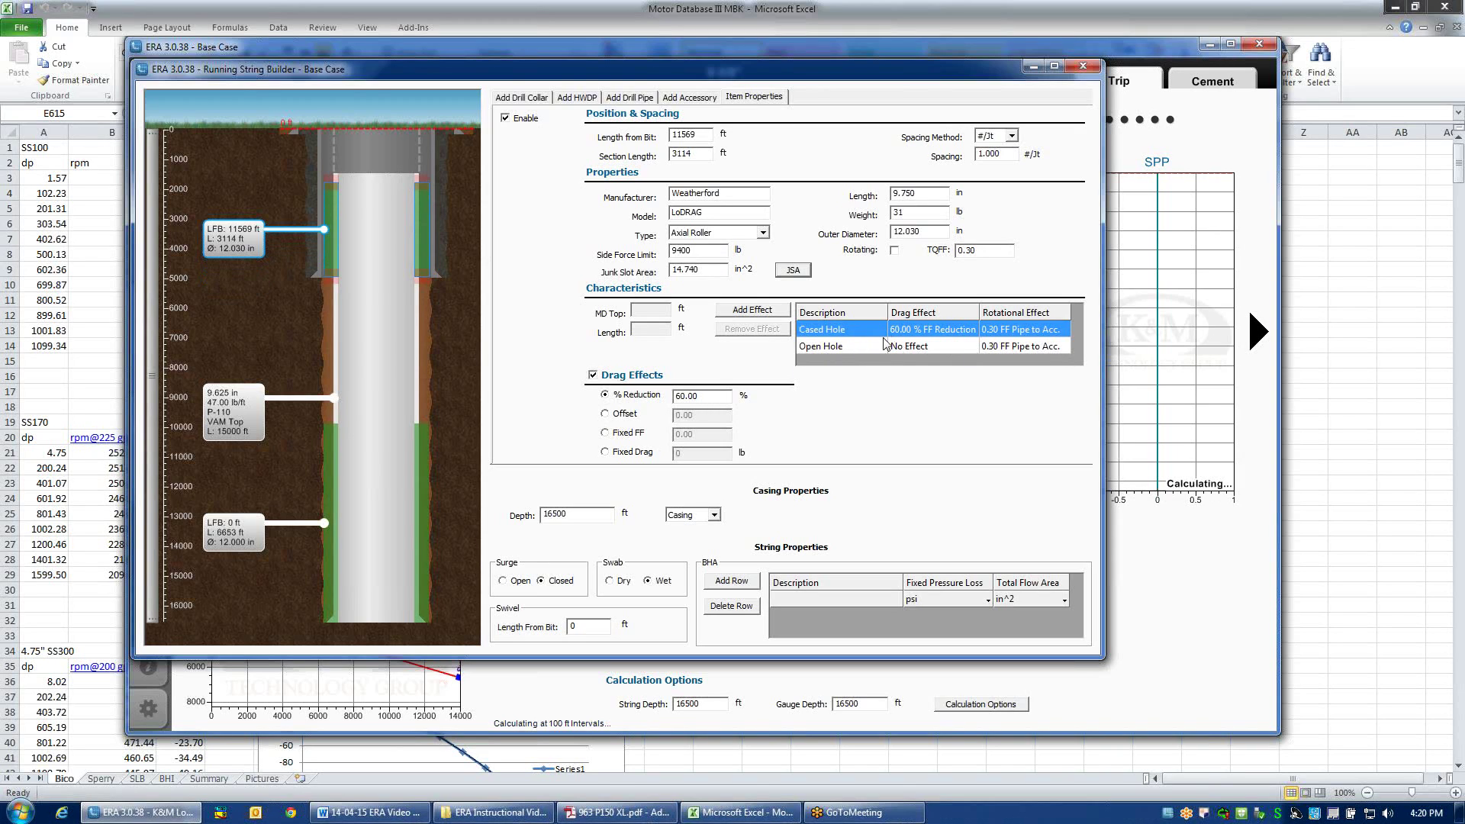
{"action": "left_click", "coordinate": [930, 347]}
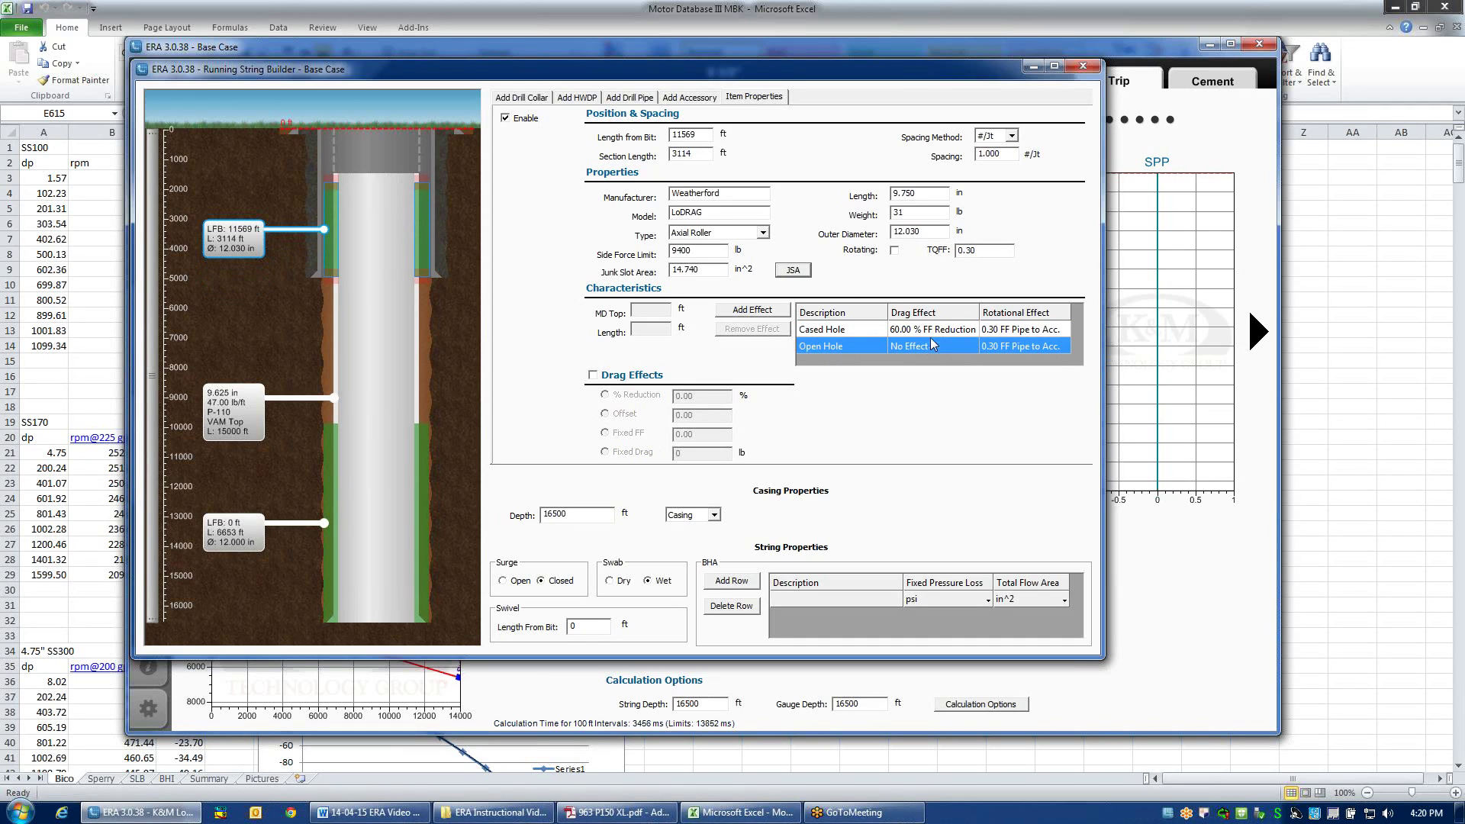
{"action": "left_click", "coordinate": [931, 332]}
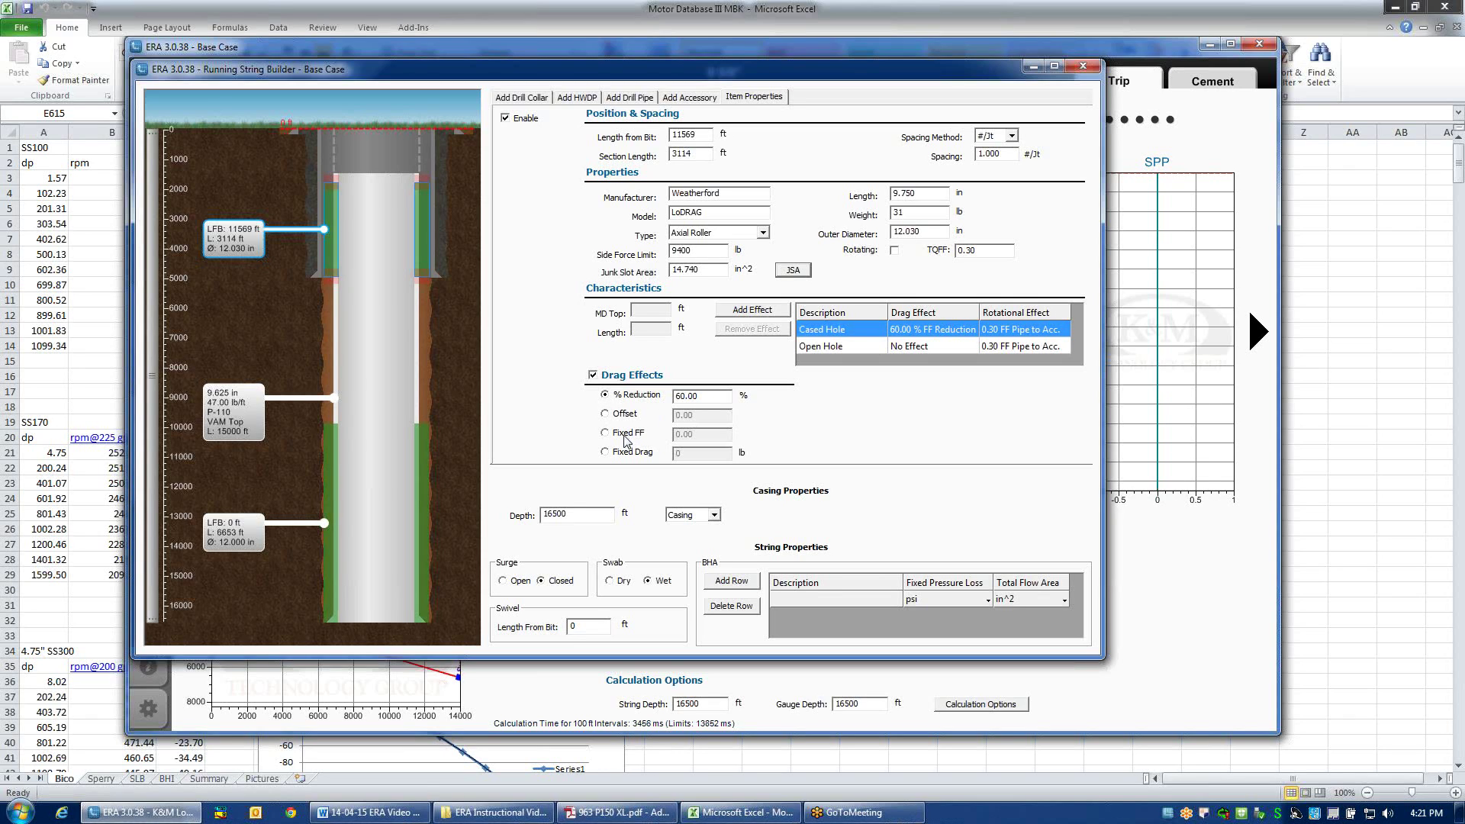
{"action": "key", "text": "Tab"}
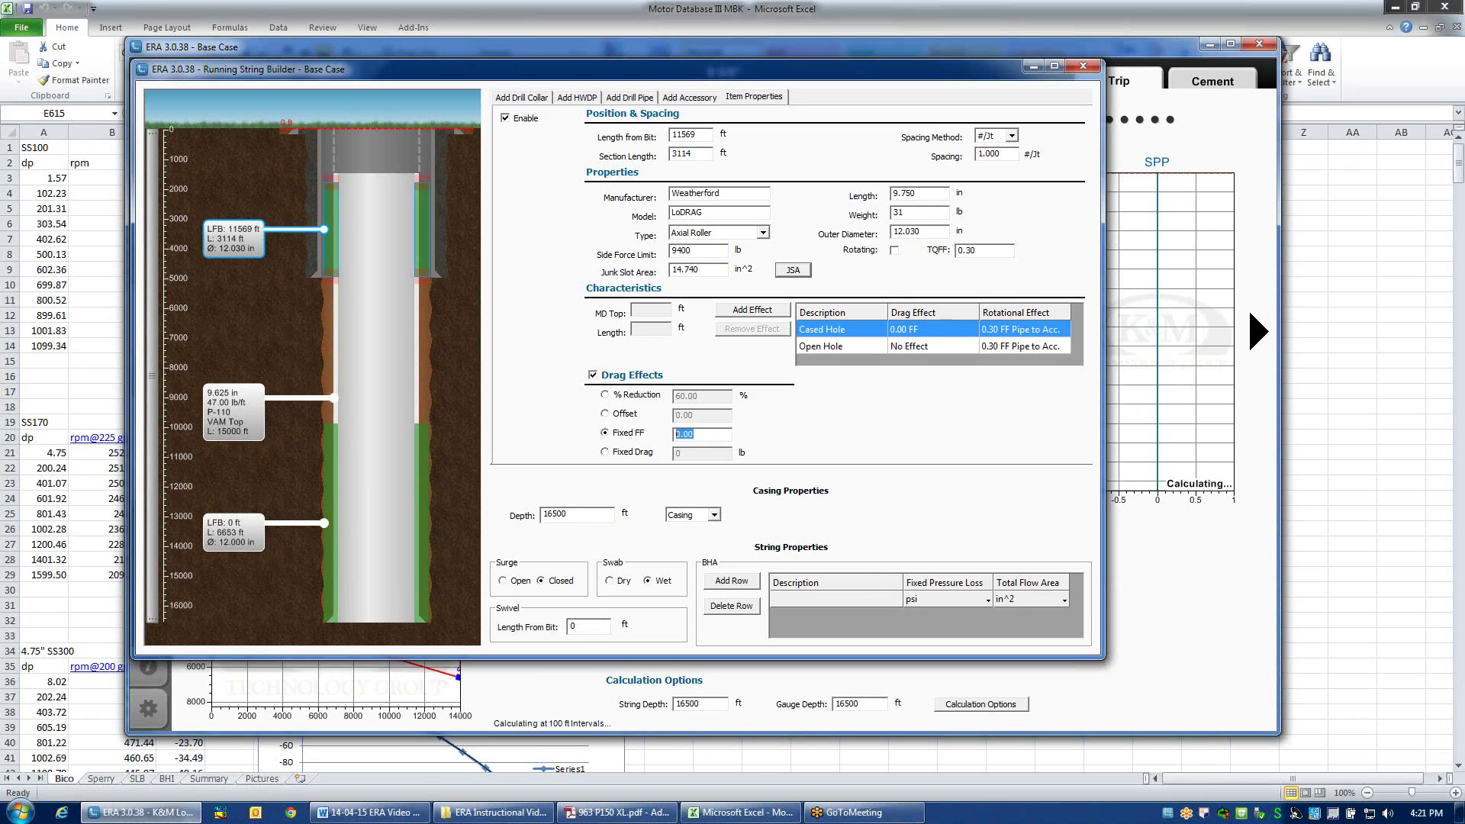
{"action": "type", "text": ".1"}
{"action": "key", "text": "Tab"}
{"action": "left_click", "coordinate": [607, 396]}
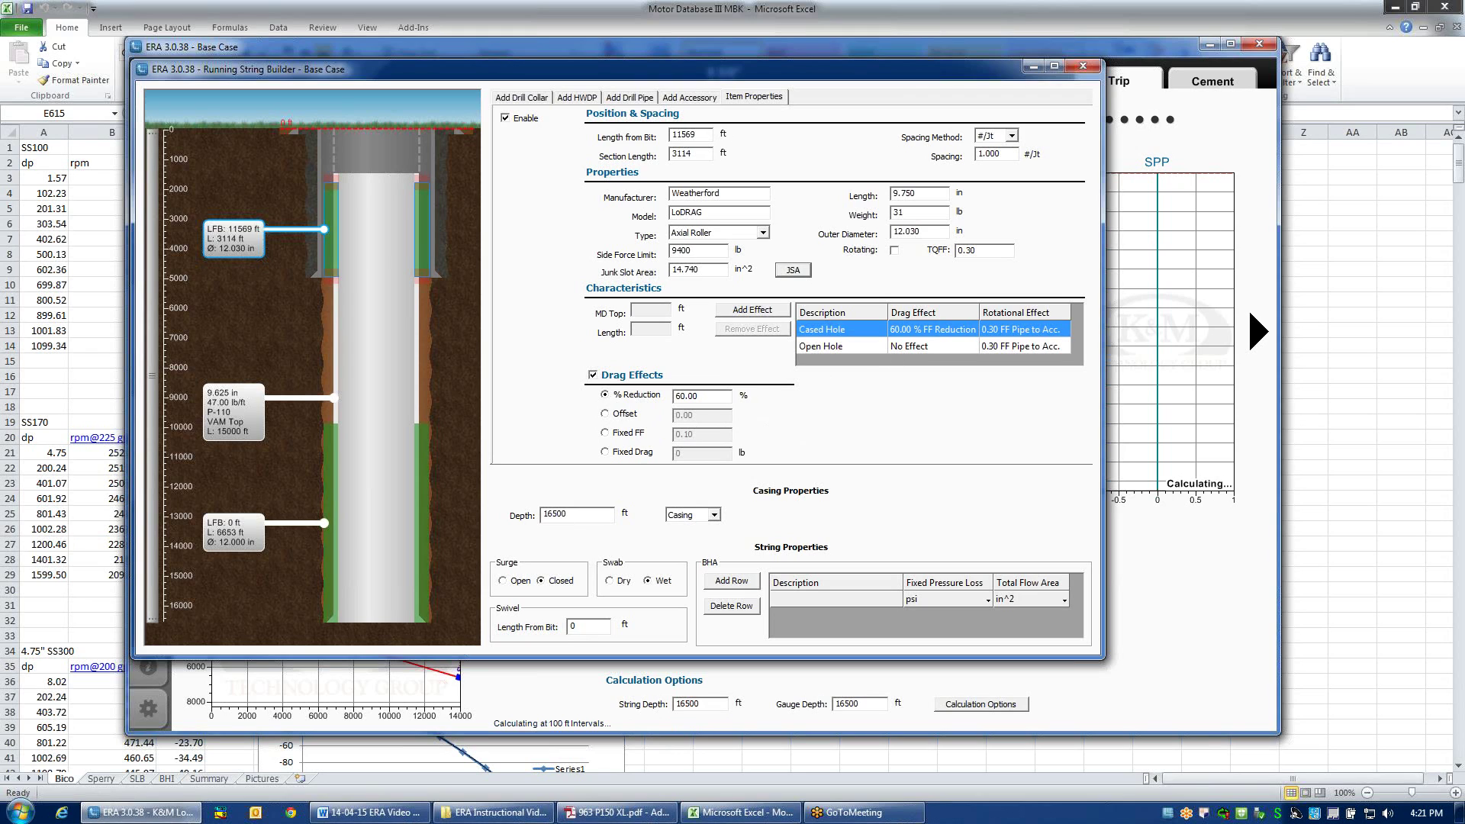
{"action": "left_click_drag", "start_coordinate": [697, 396], "coordinate": [672, 396]}
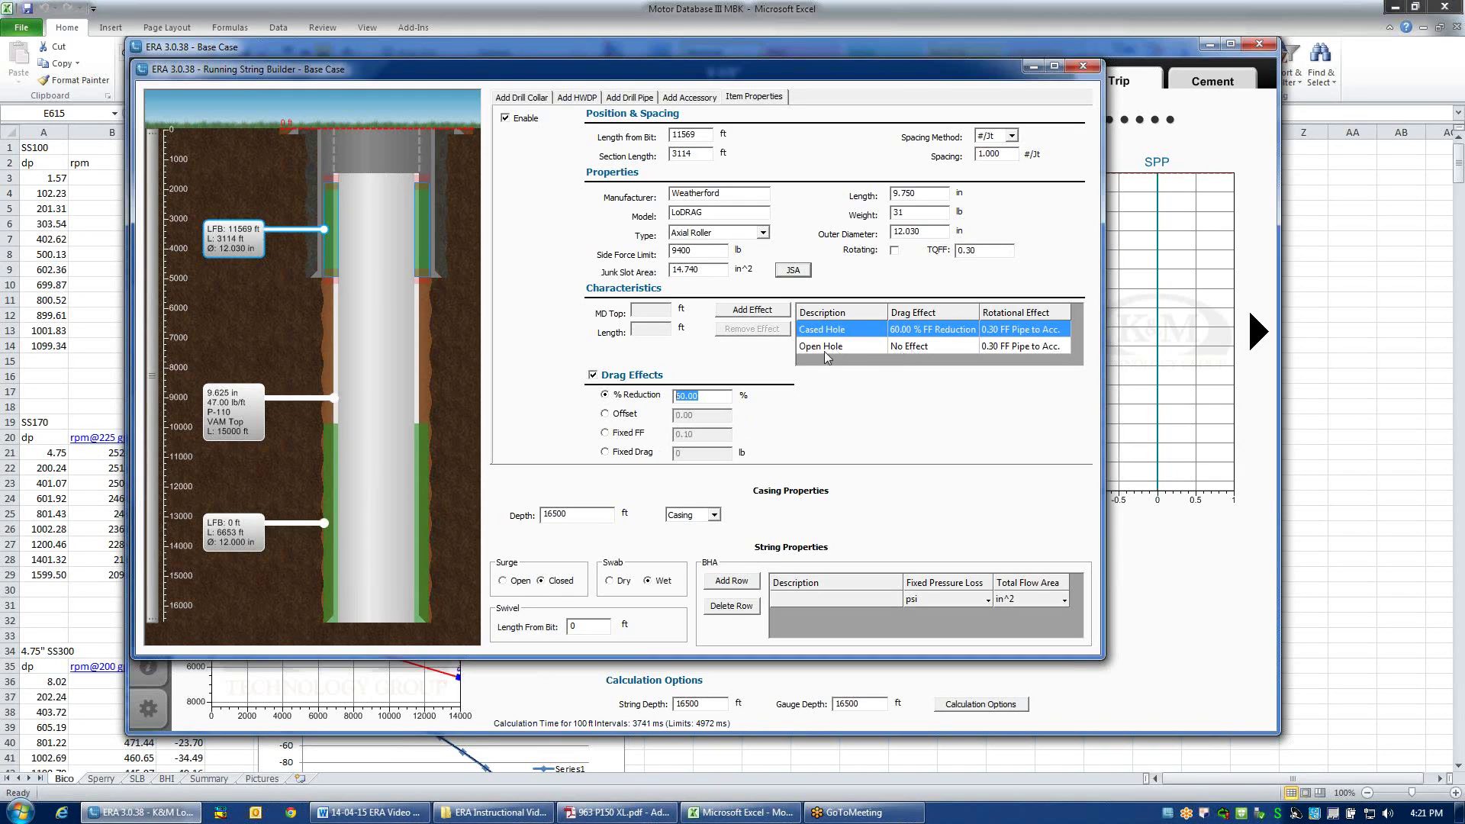
Step: Try a 10% open-hole drag reduction on the roller, switch it back off, then select the Tesco section
{"action": "left_click", "coordinate": [848, 350]}
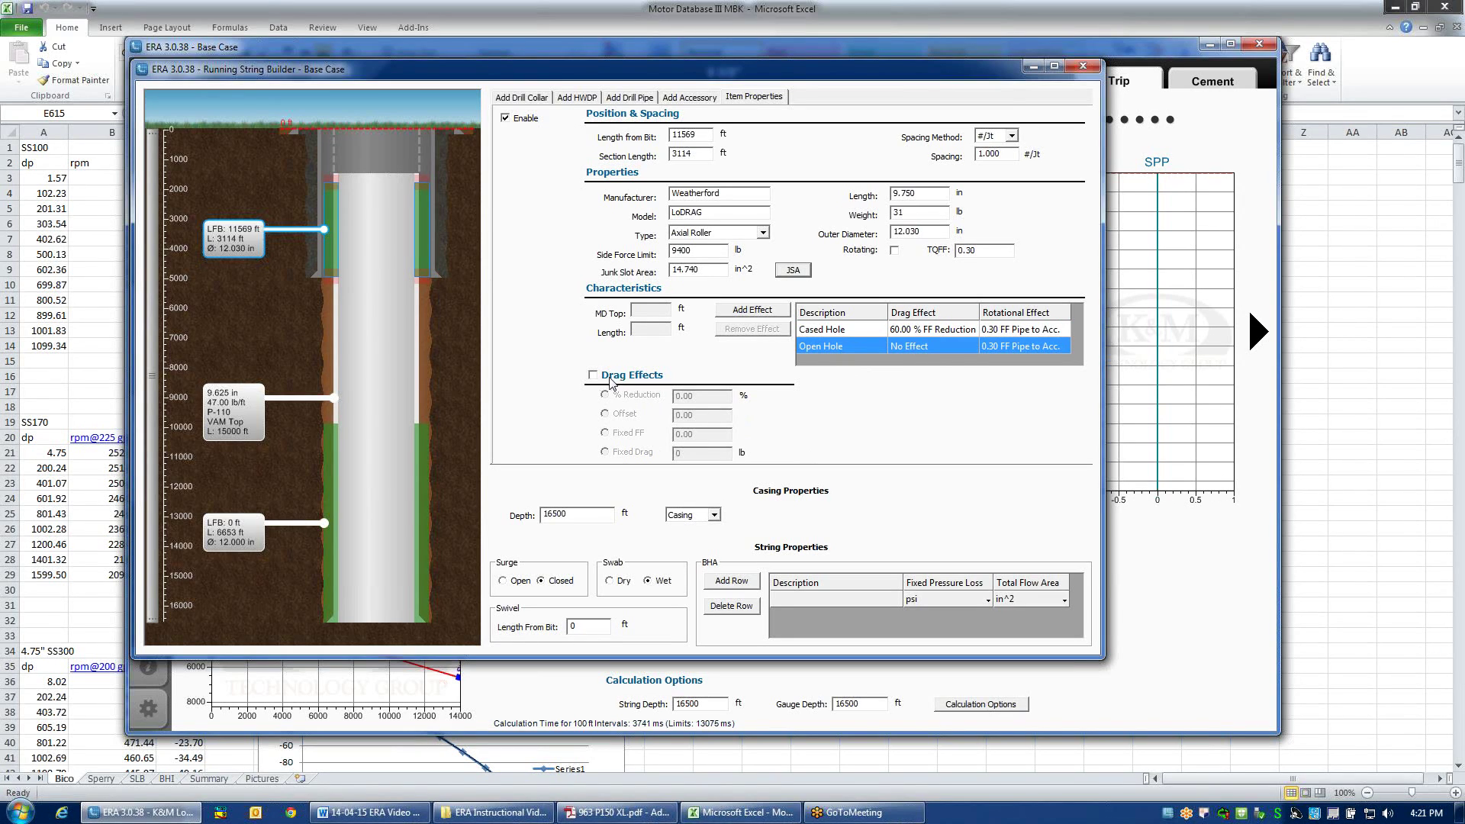
{"action": "left_click", "coordinate": [592, 375]}
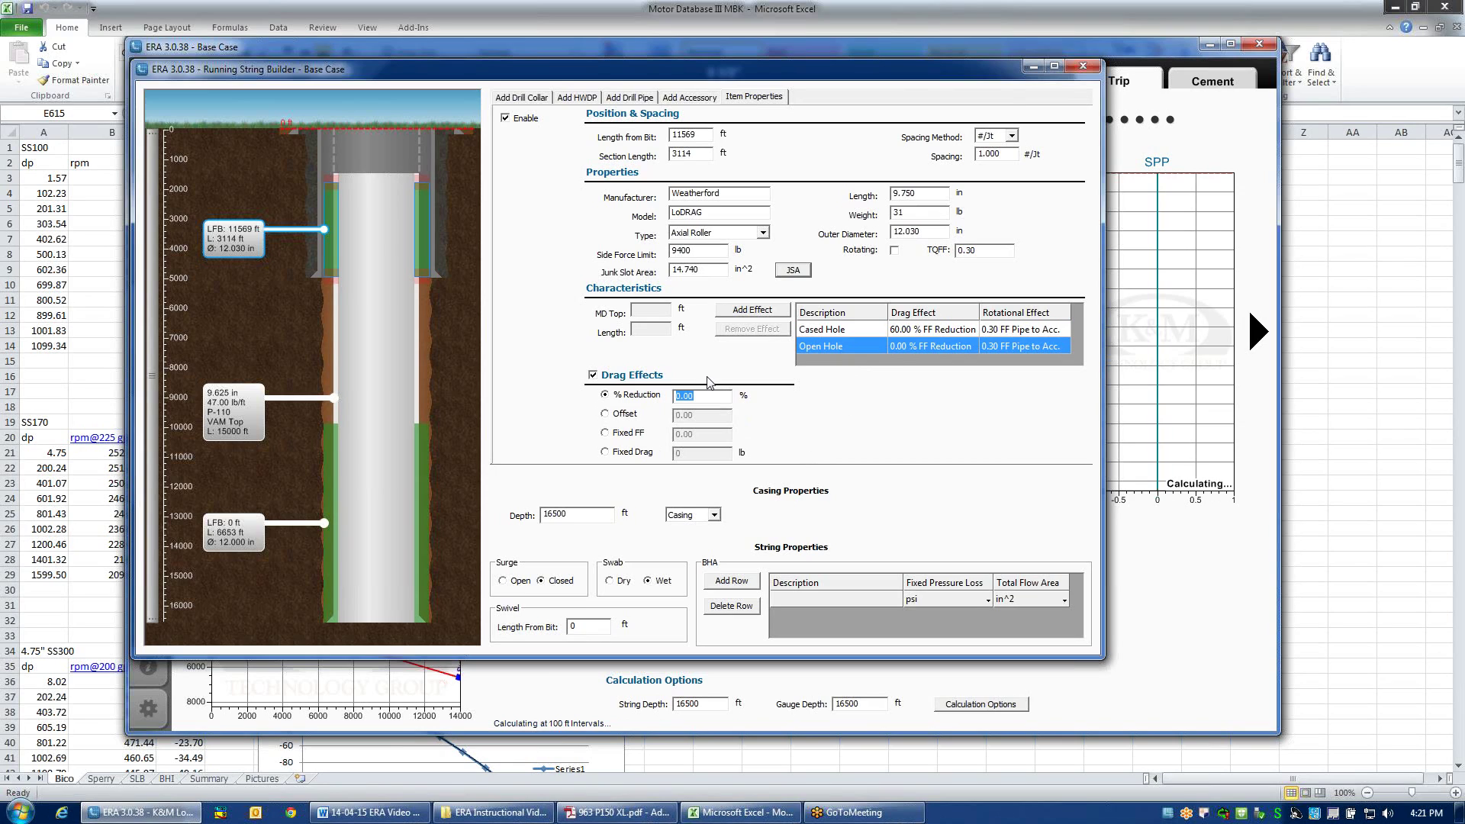
{"action": "type", "text": "10"}
{"action": "key", "text": "Return"}
{"action": "left_click", "coordinate": [592, 375]}
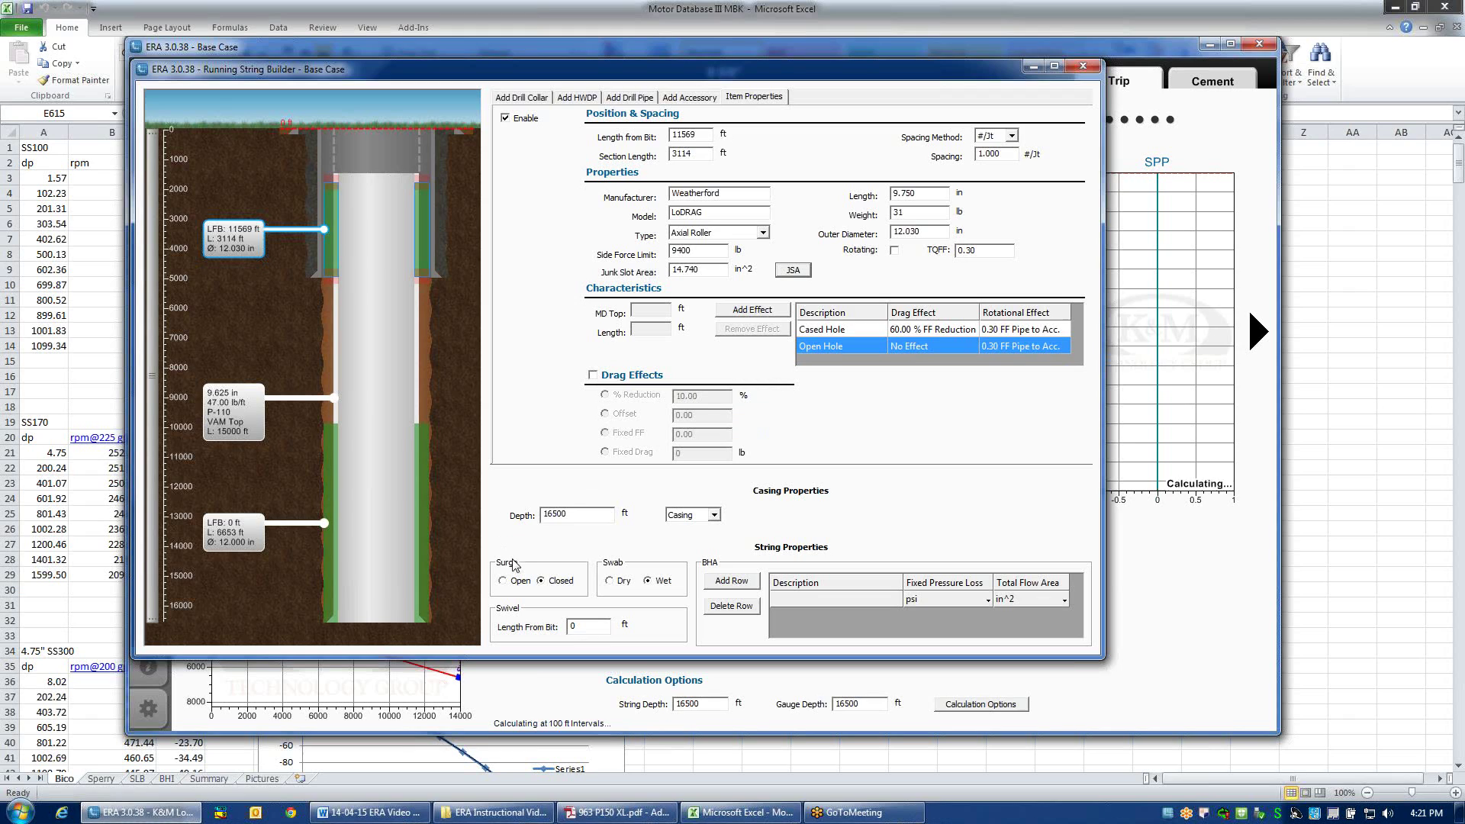
{"action": "left_click", "coordinate": [425, 516]}
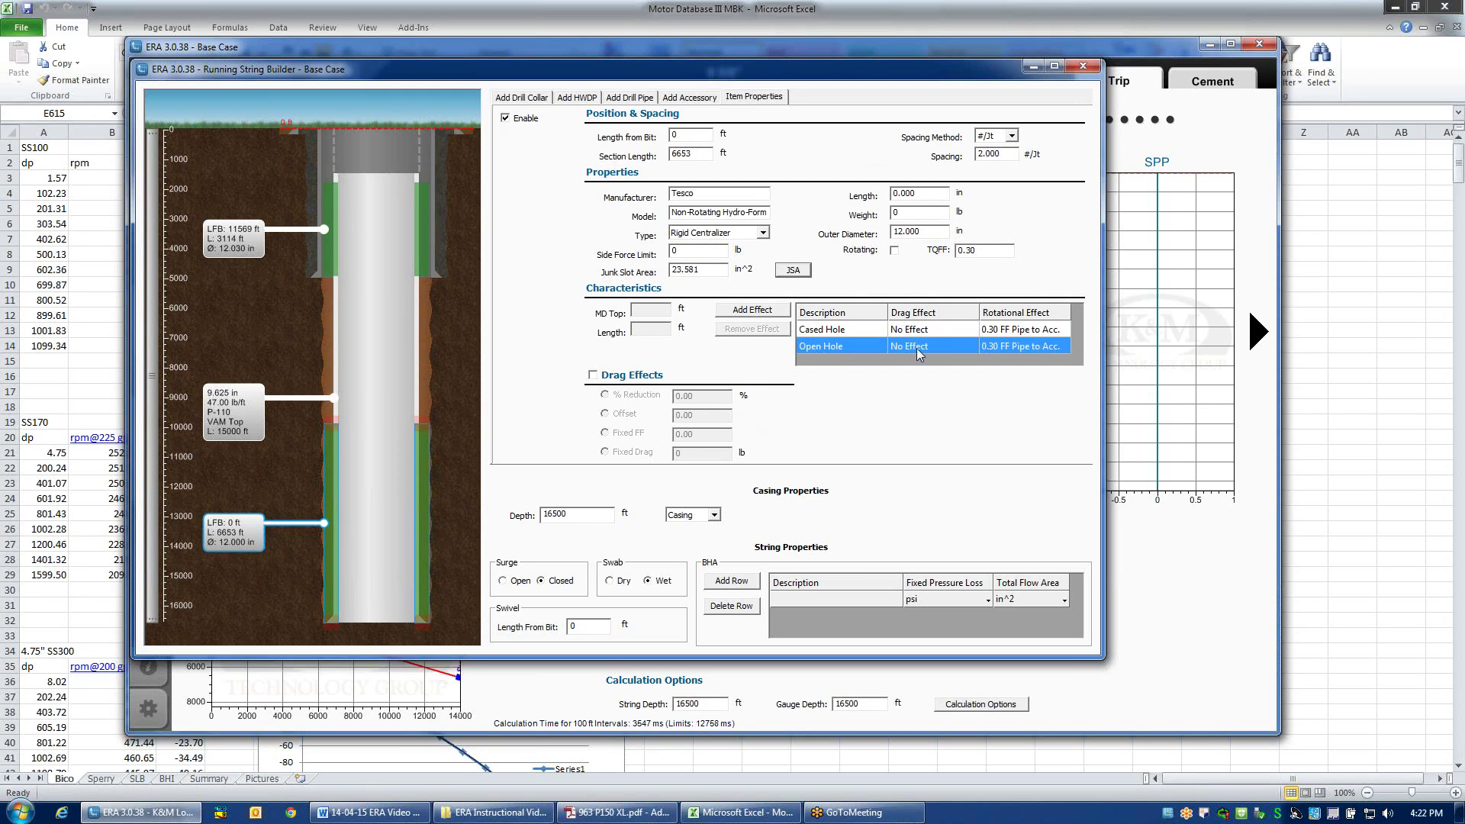
Step: Give the Tesco centralizer a Fixed Drag open-hole effect, changing the 100 lb value to 0 lb
{"action": "left_click", "coordinate": [593, 376]}
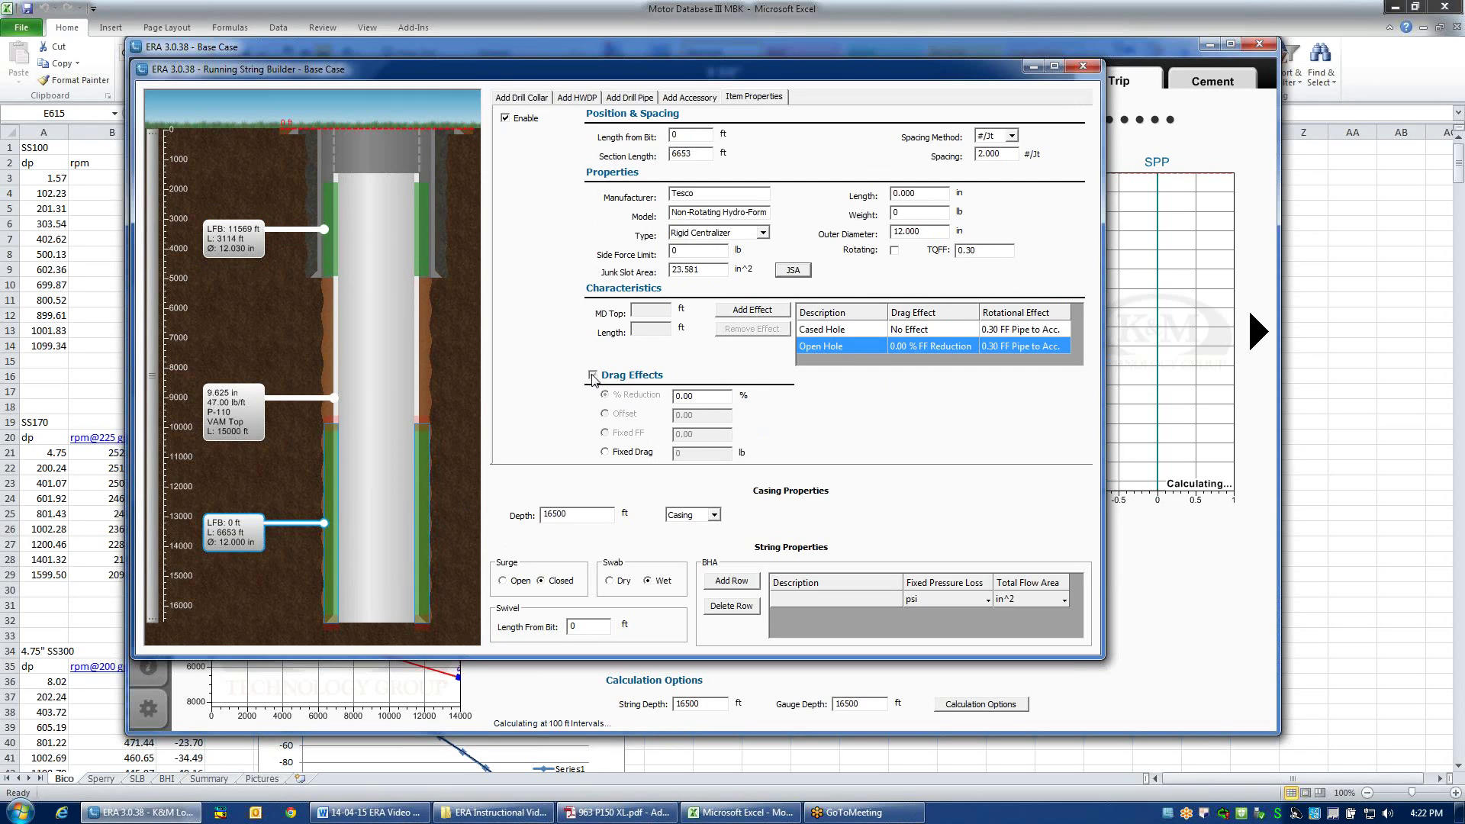
{"action": "left_click", "coordinate": [605, 452]}
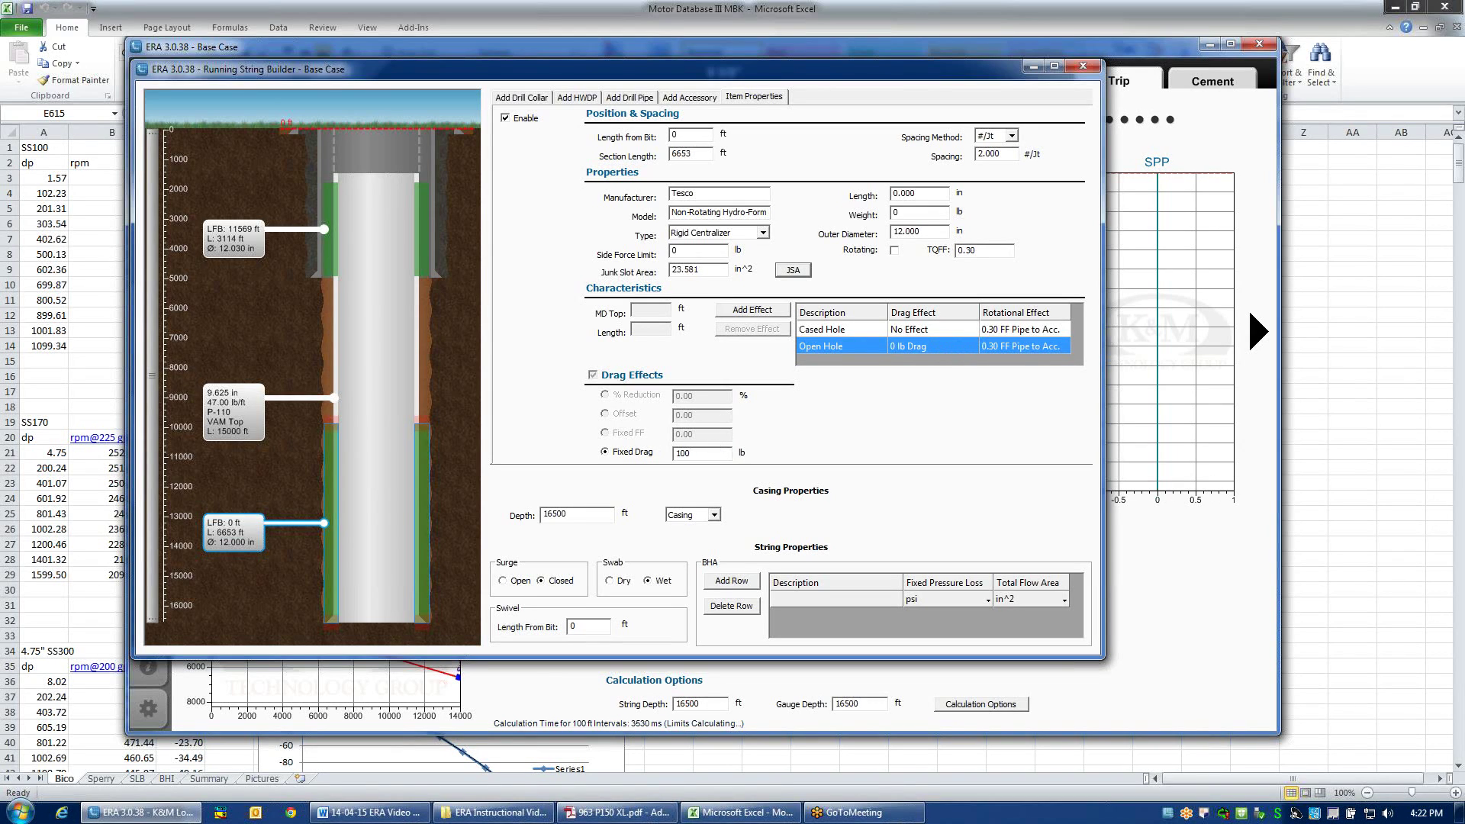
{"action": "left_click", "coordinate": [698, 250]}
{"action": "left_click_drag", "start_coordinate": [716, 452], "coordinate": [649, 463]}
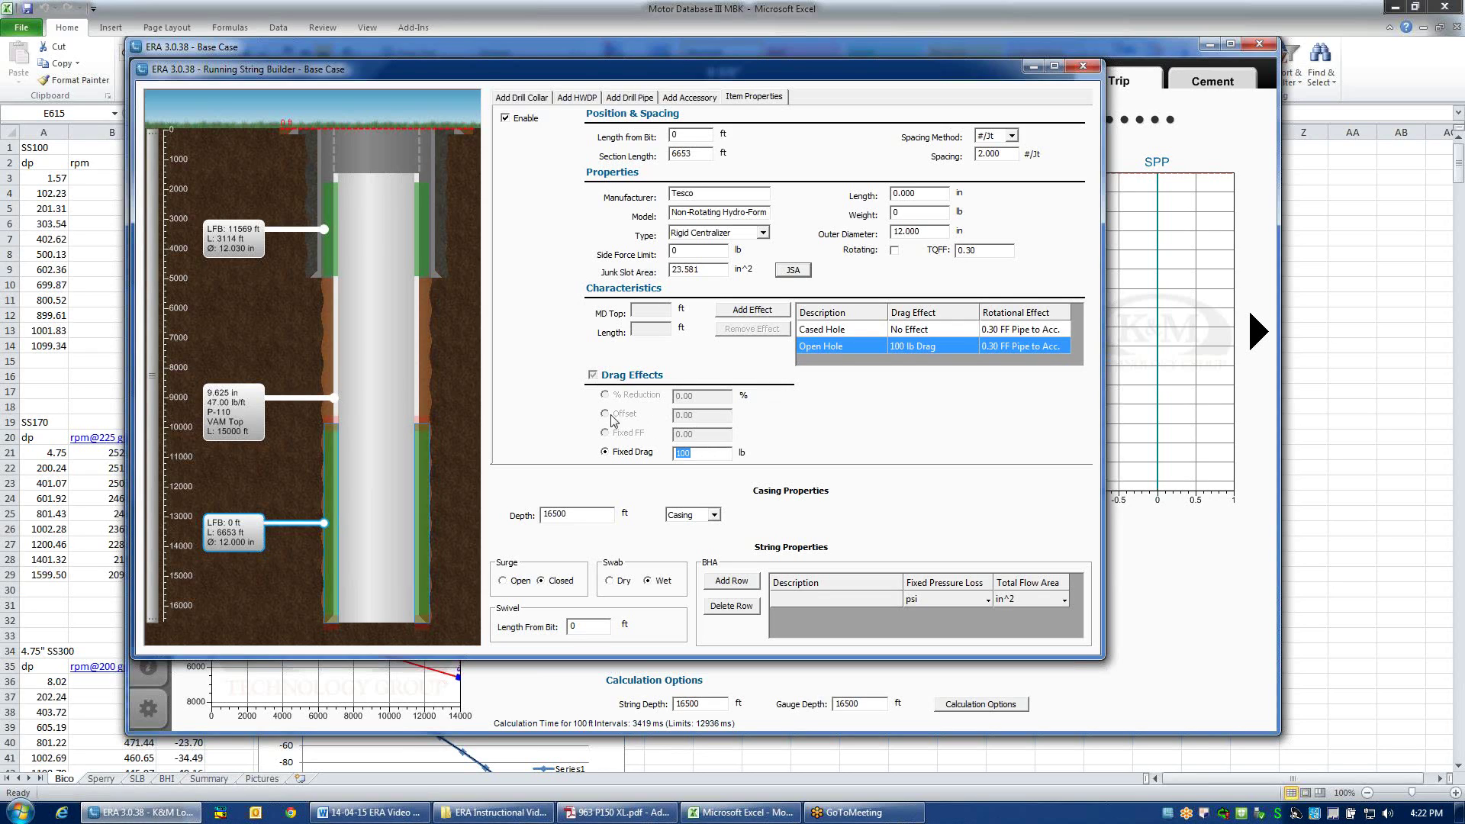
{"action": "type", "text": "0"}
{"action": "left_click", "coordinate": [594, 377]}
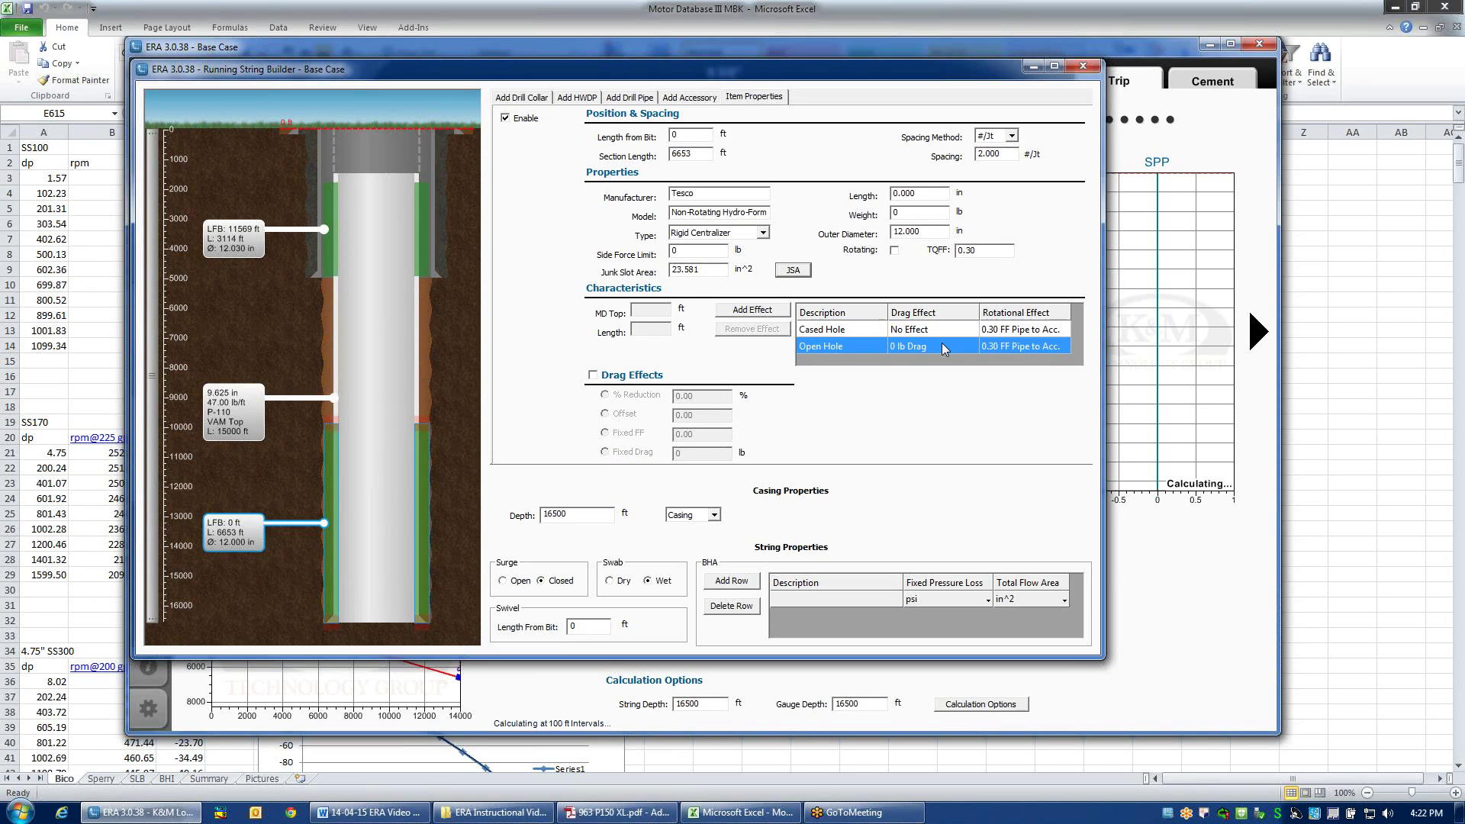